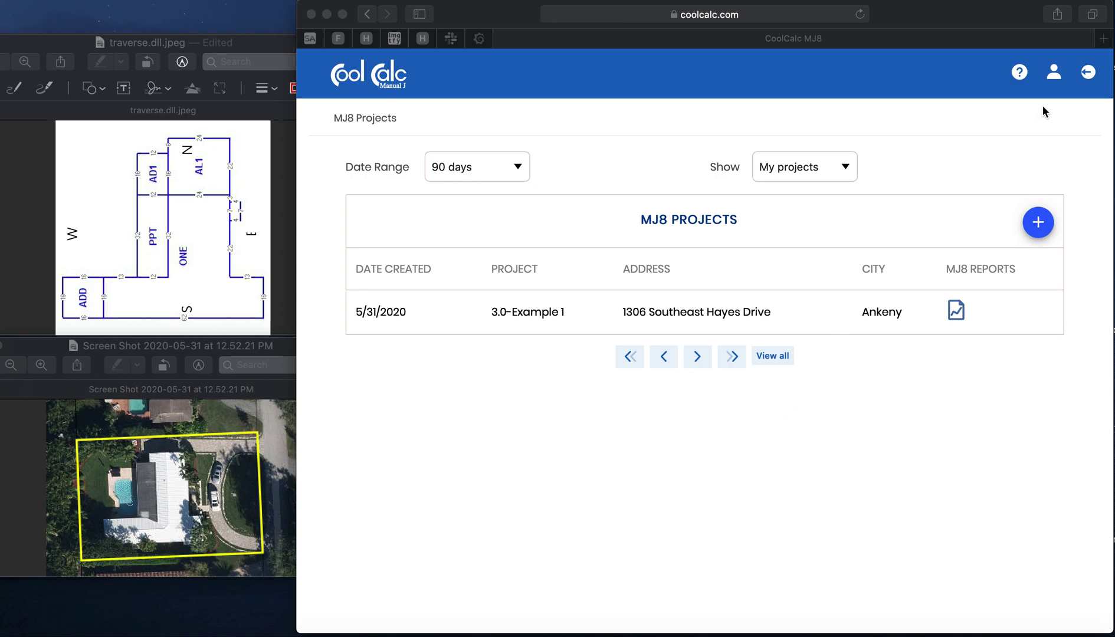
Look over the account settings and team members, then return to the Manual J projects list
click(1054, 77)
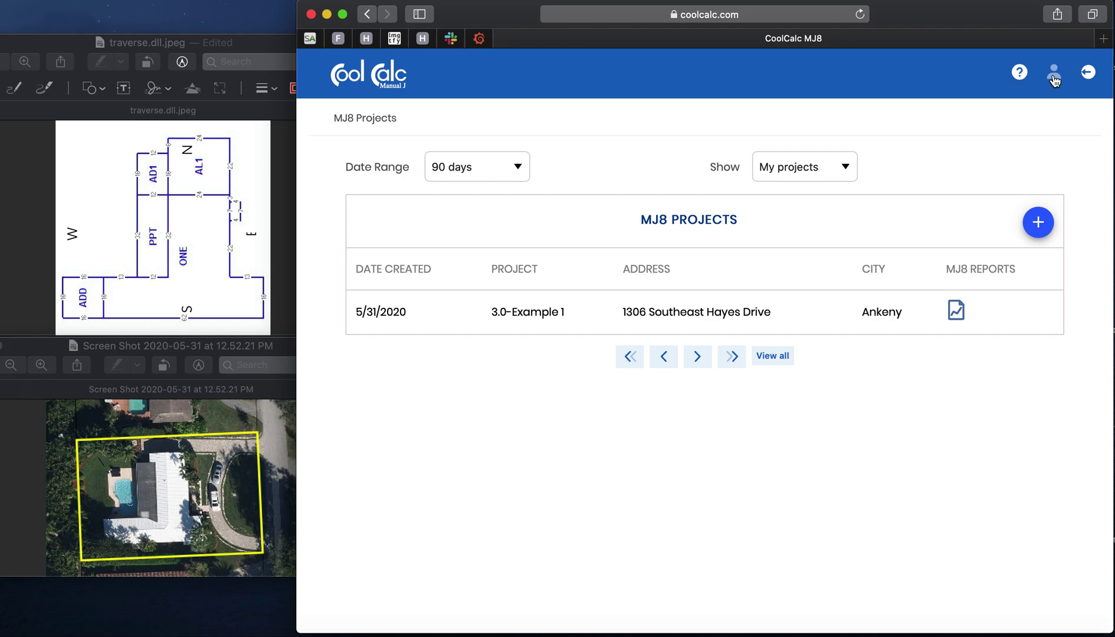
click(1055, 75)
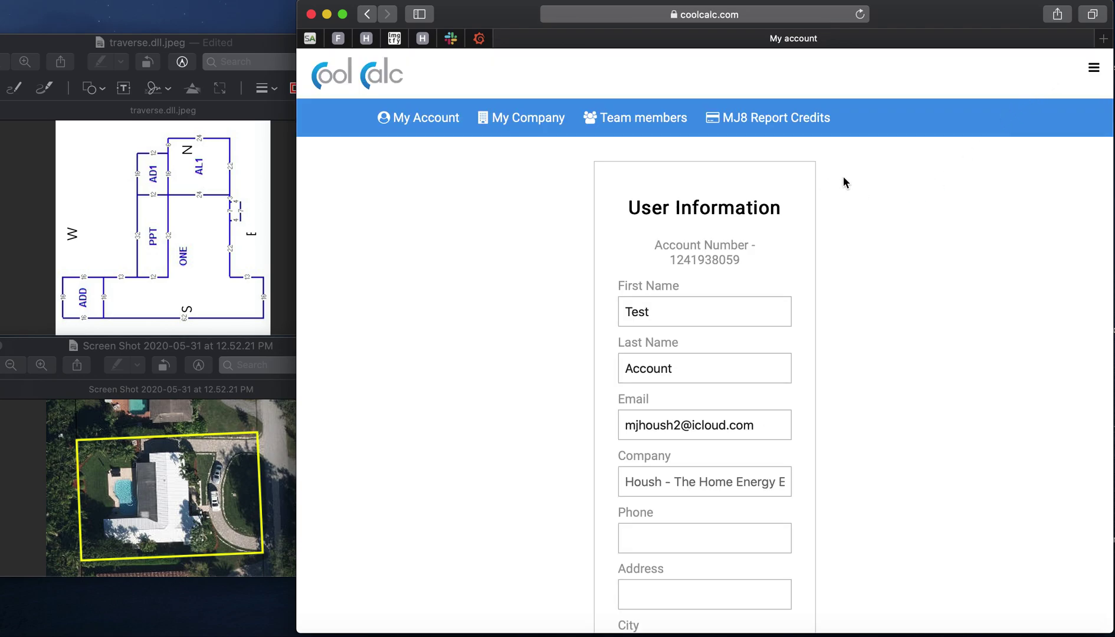
click(668, 119)
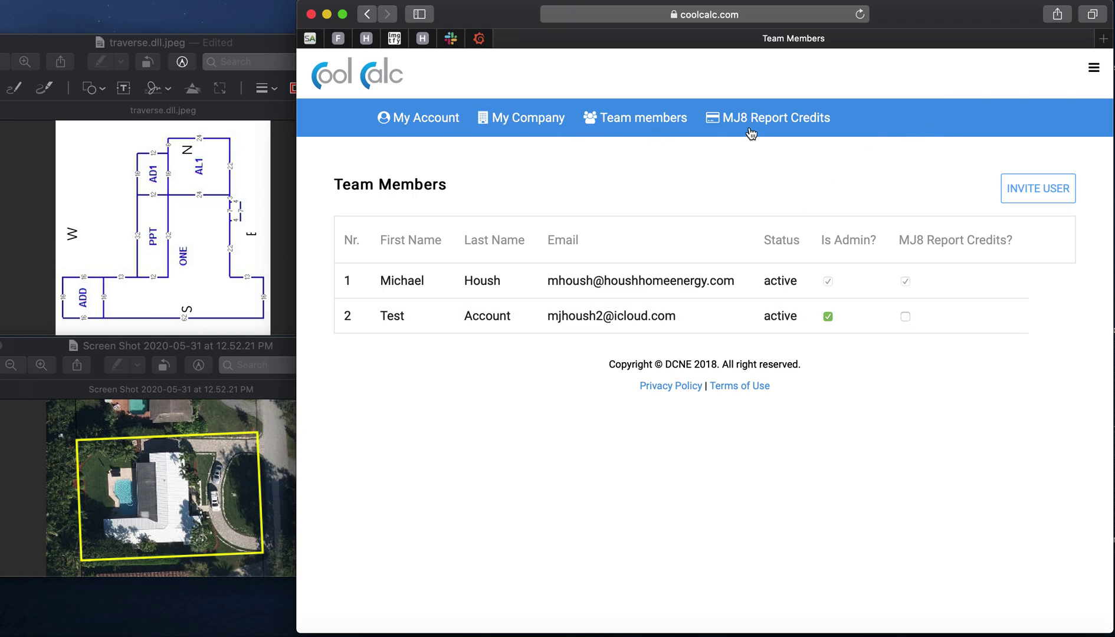
click(1093, 67)
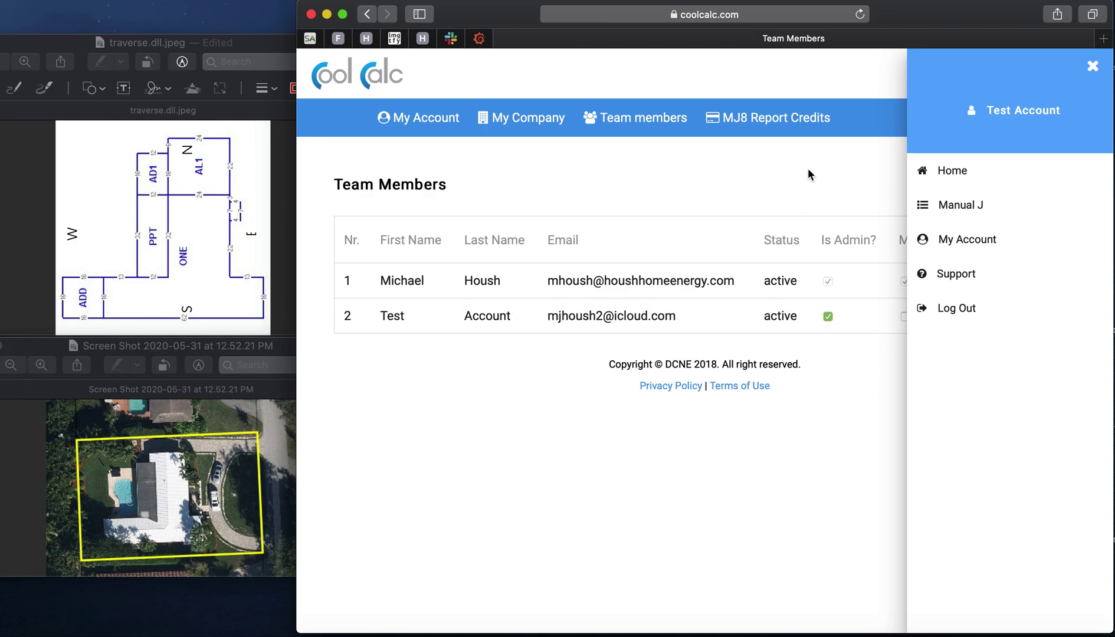
click(1093, 67)
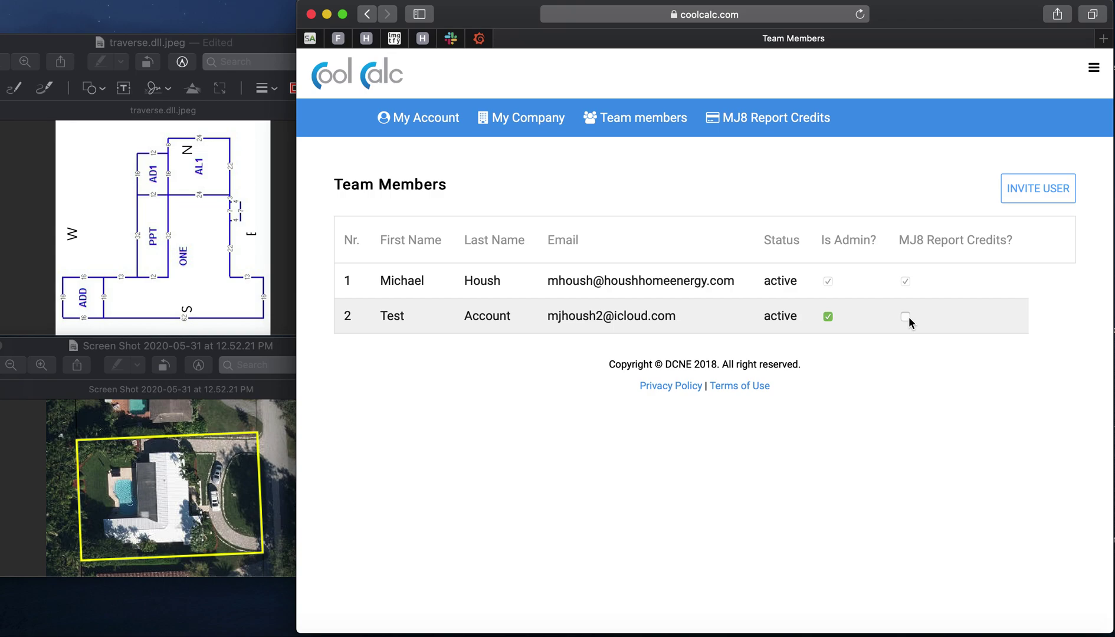
click(1095, 71)
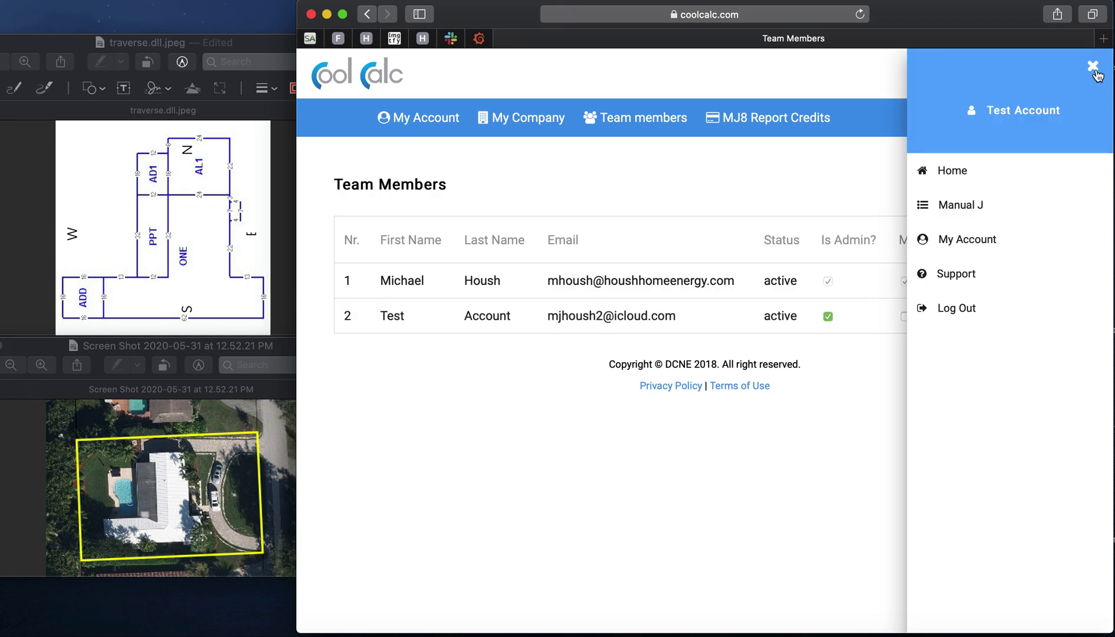
click(970, 205)
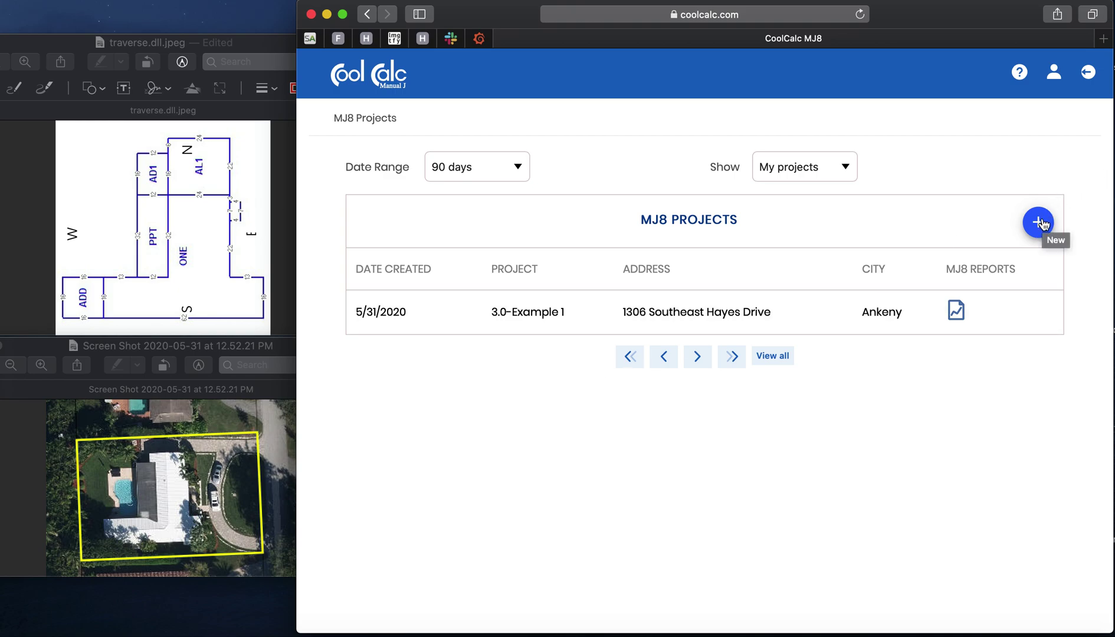
Start a new MJ8 project named '3.0 - Example 2'
click(1042, 223)
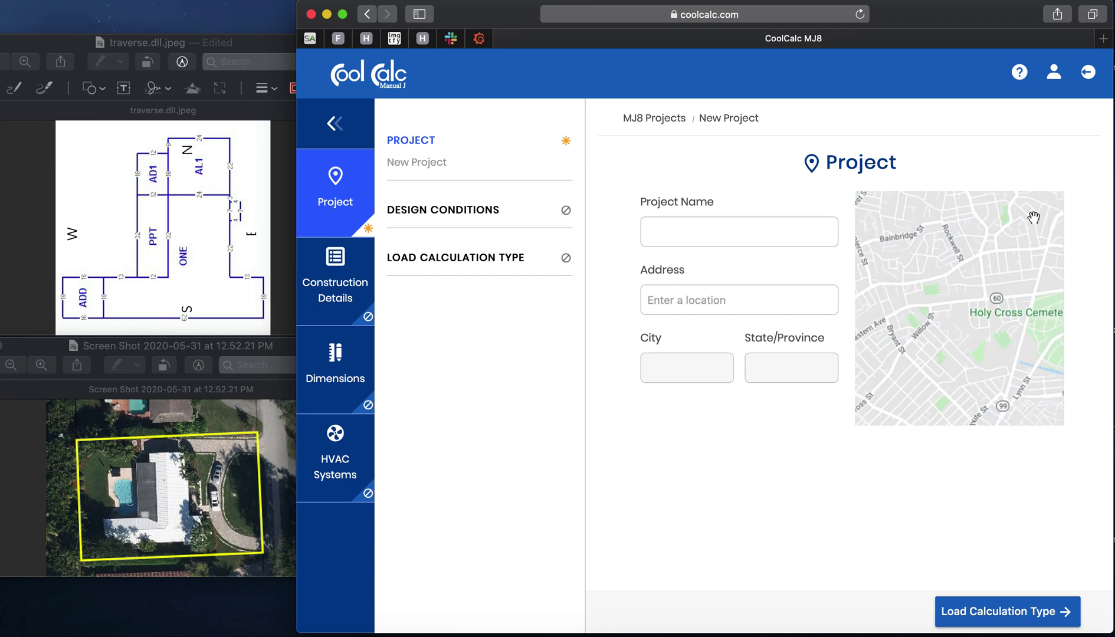
click(706, 238)
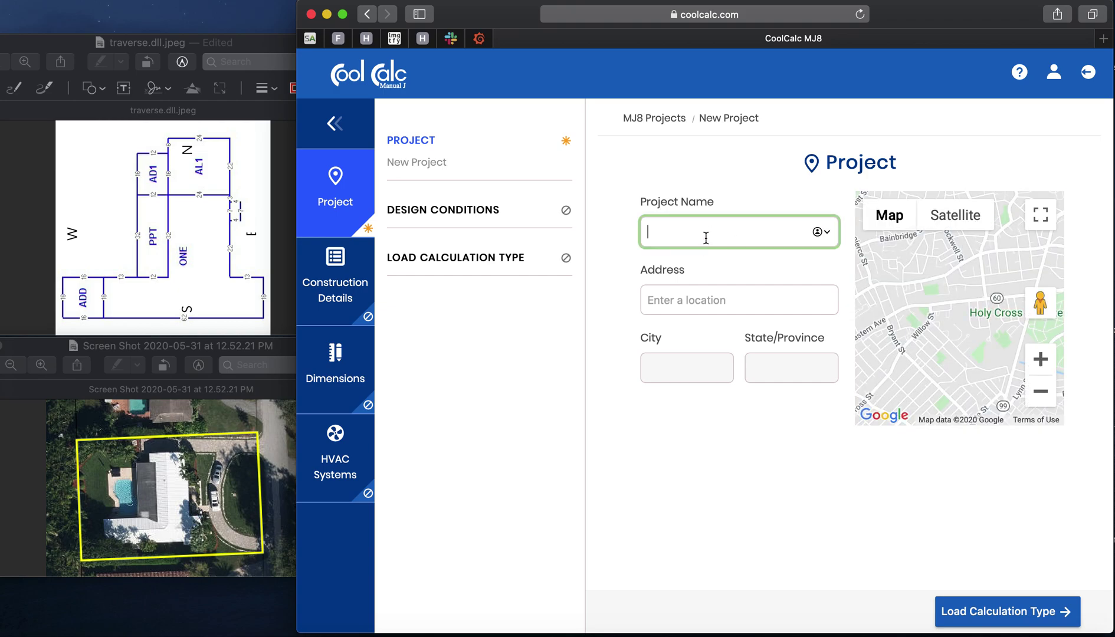
text(3.0 - Example 2)
Enter the home's street address and pick the Coral Gables, Florida suggestion
click(705, 295)
key(super+v)
key(super+v)
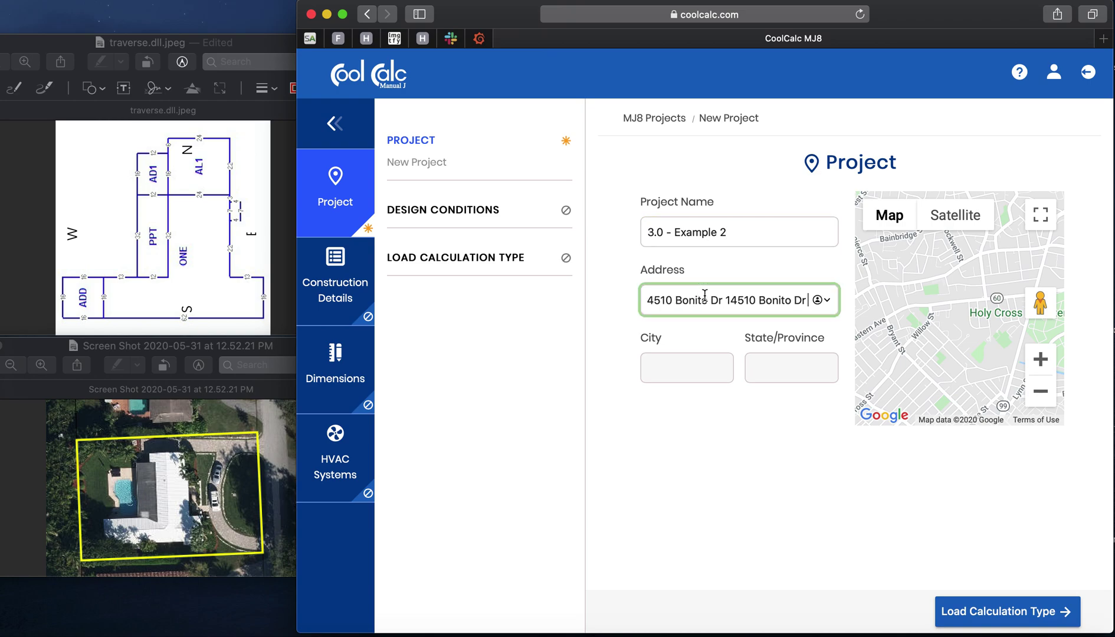
key(super+z)
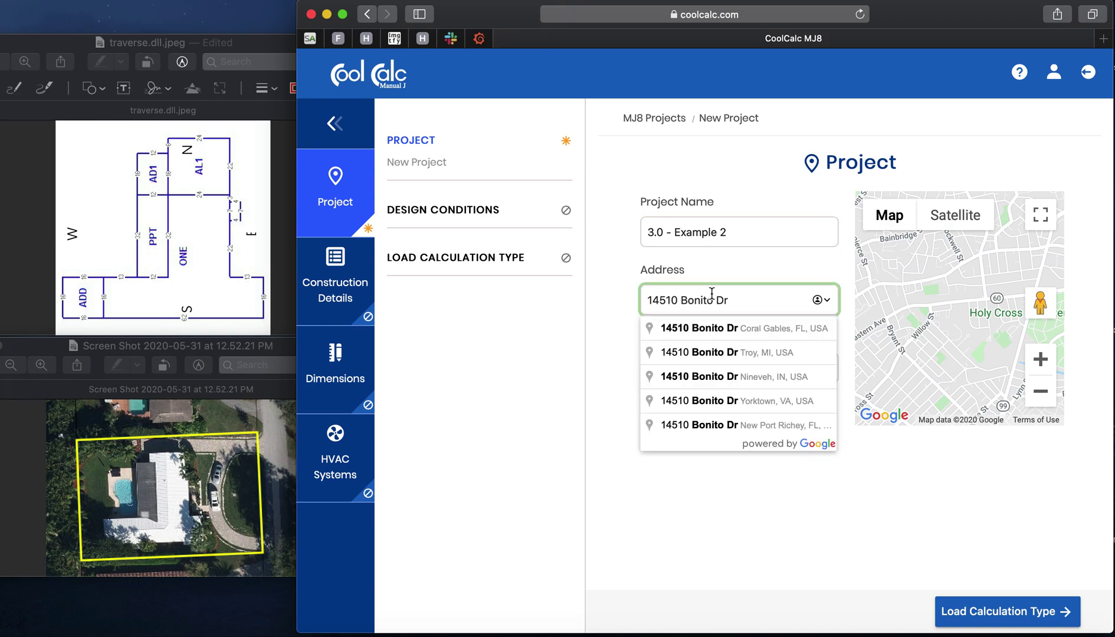
click(741, 330)
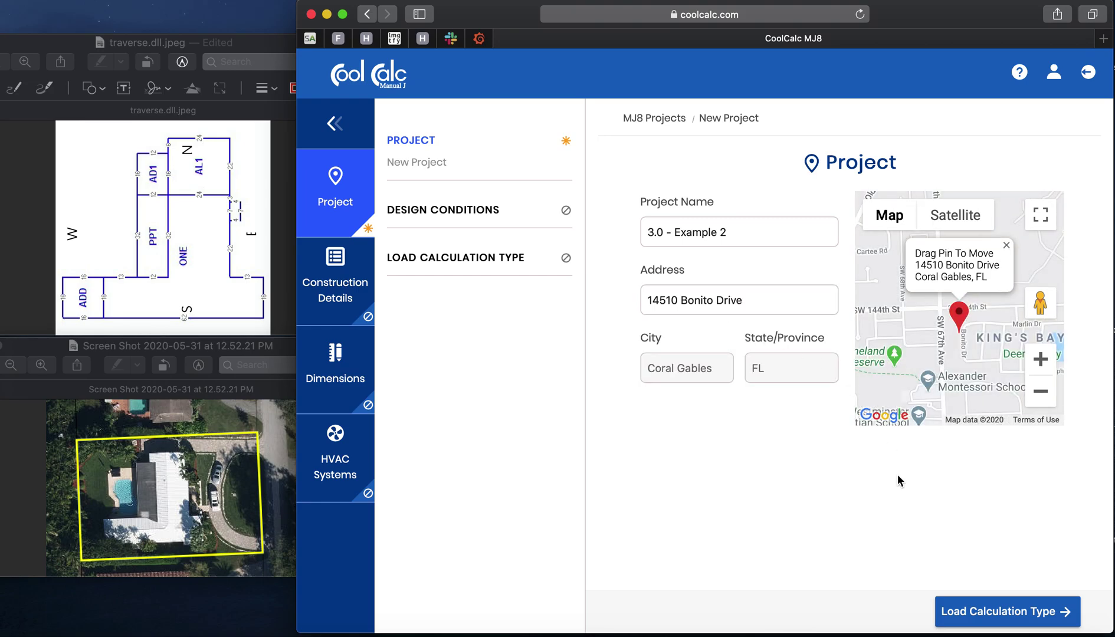
click(968, 614)
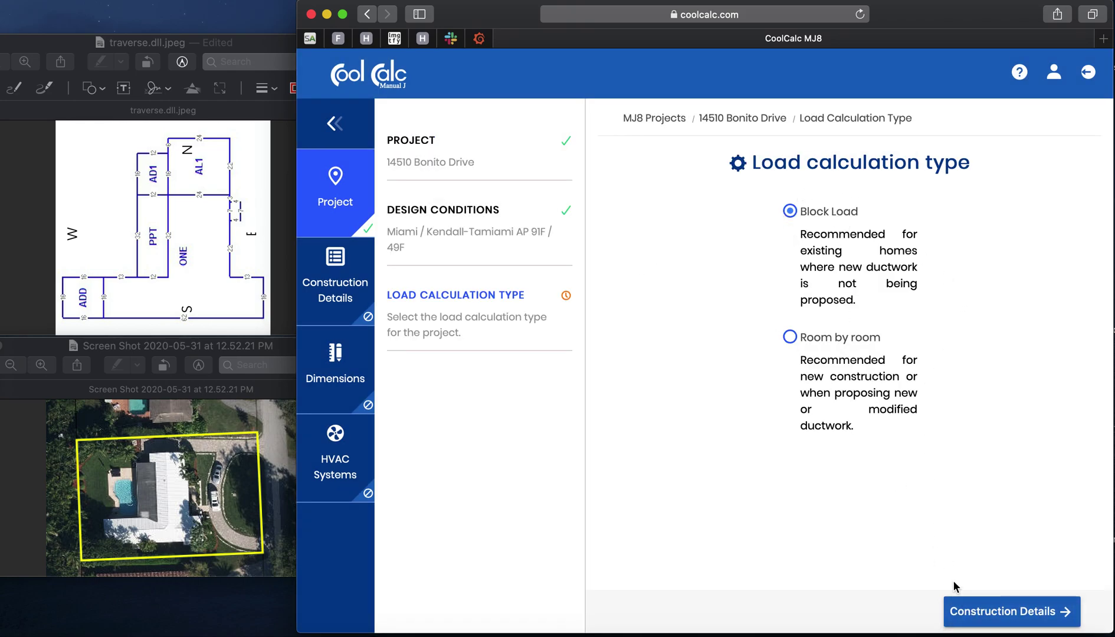
Enter year built 1964, 1 story and 3 bedrooms, answering No to basement and bonus room
click(984, 610)
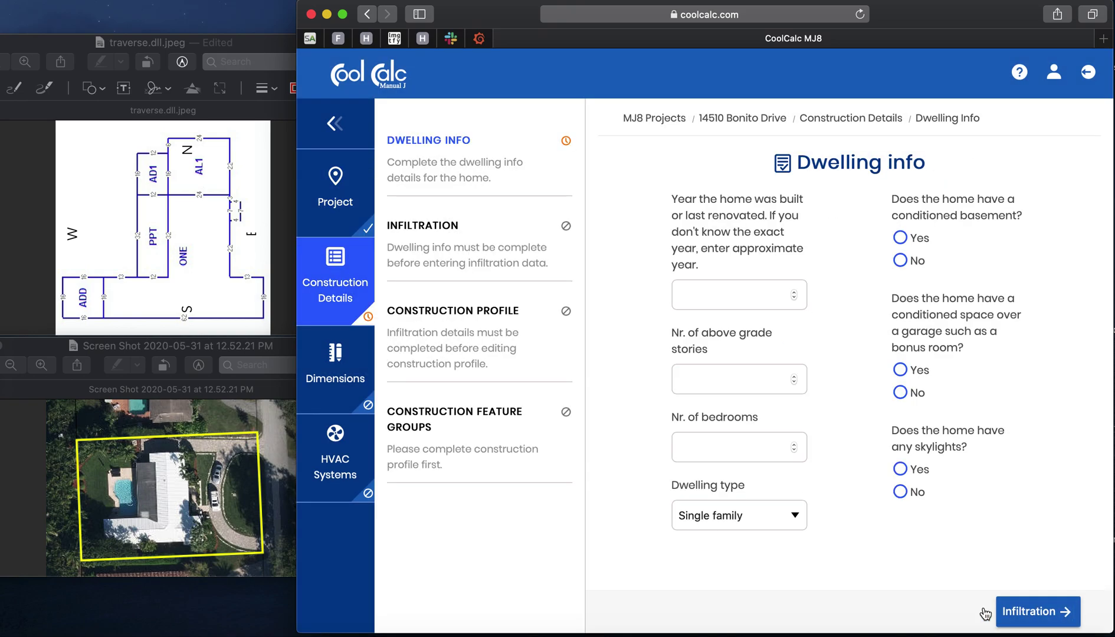
click(737, 289)
text(19)
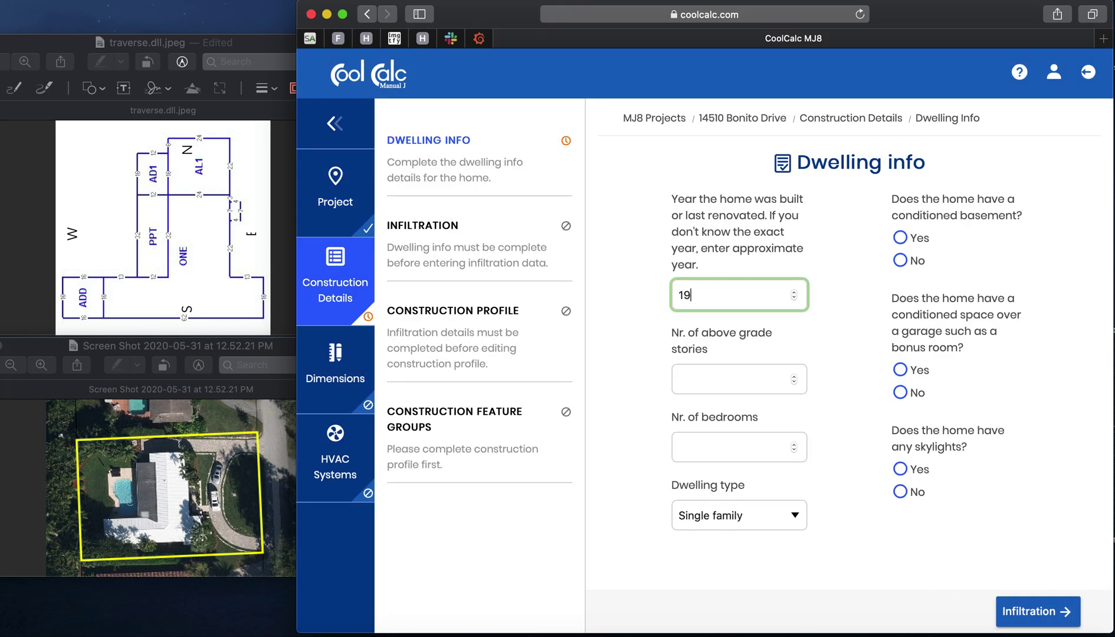
text(64)
click(725, 379)
text(1)
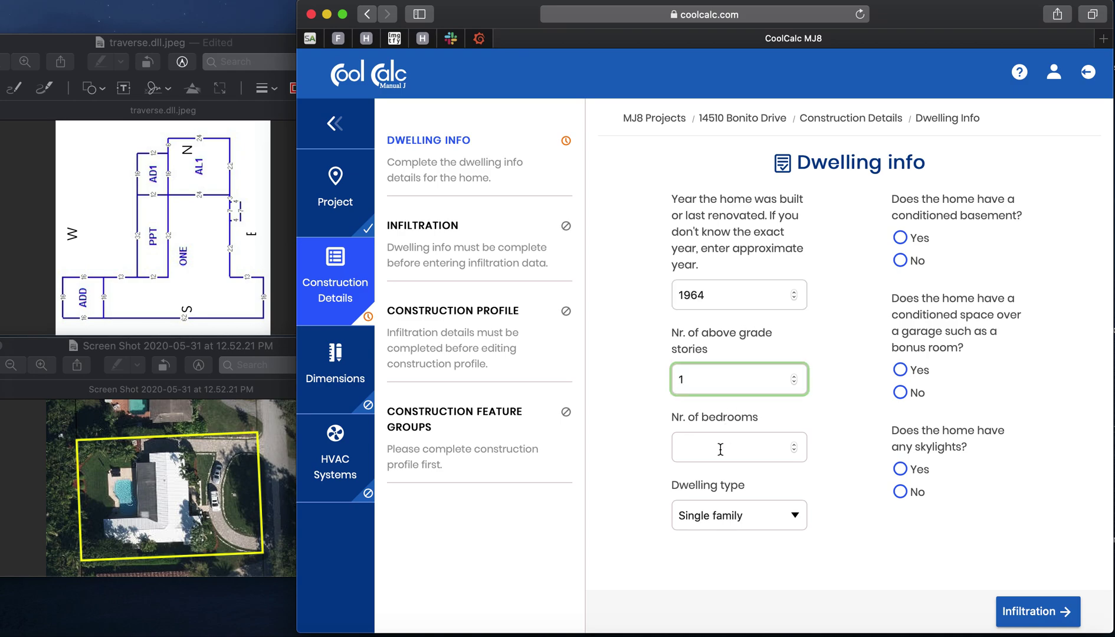
click(721, 452)
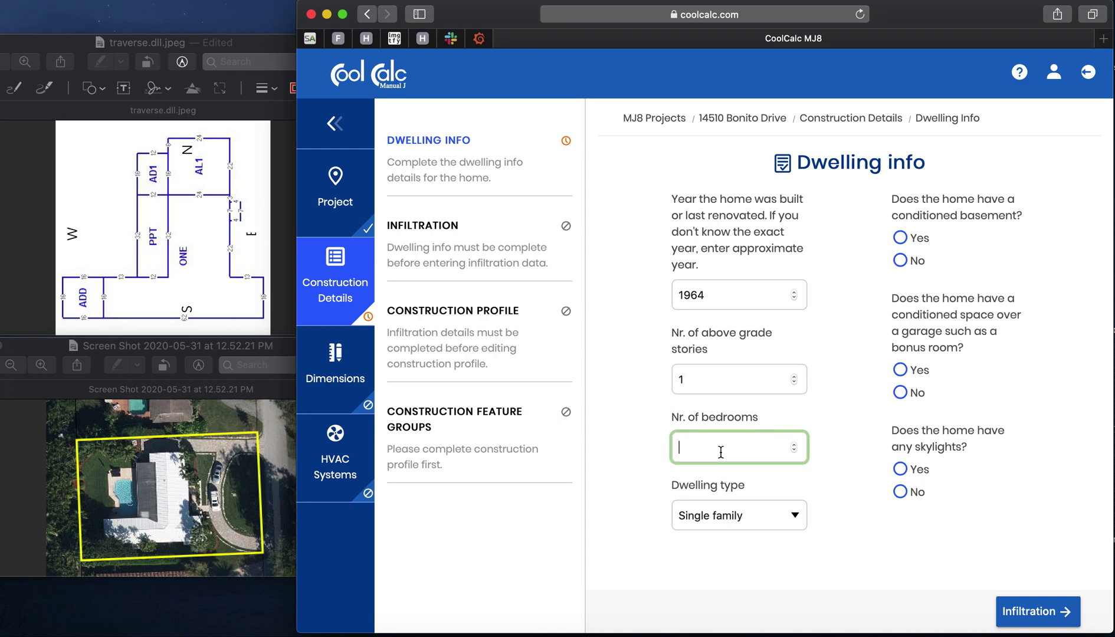
text(3)
click(901, 260)
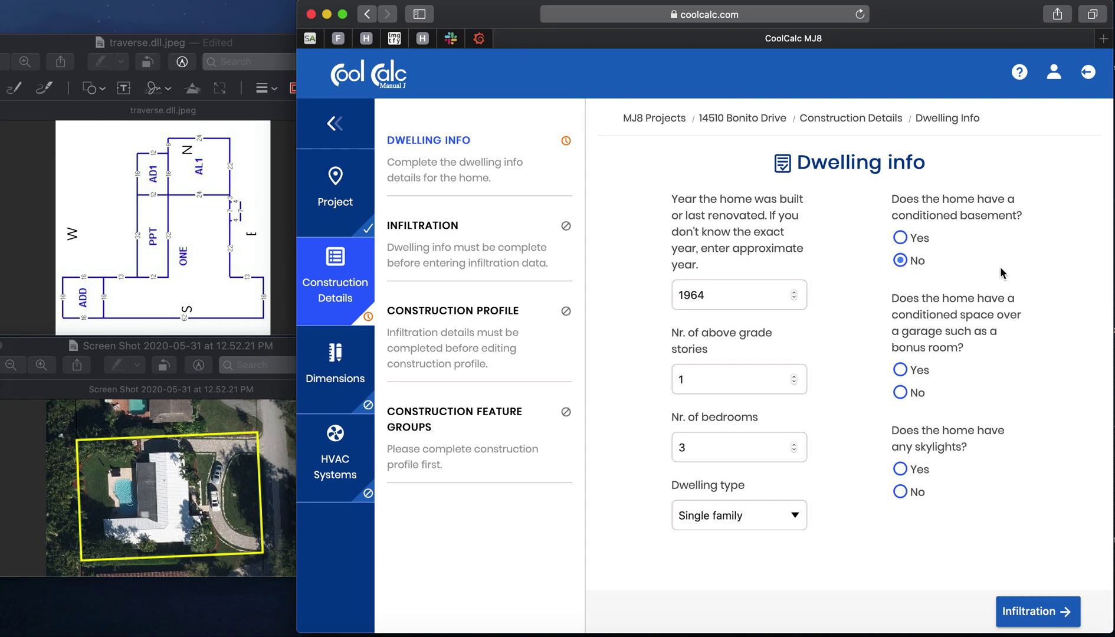
click(901, 393)
click(1010, 618)
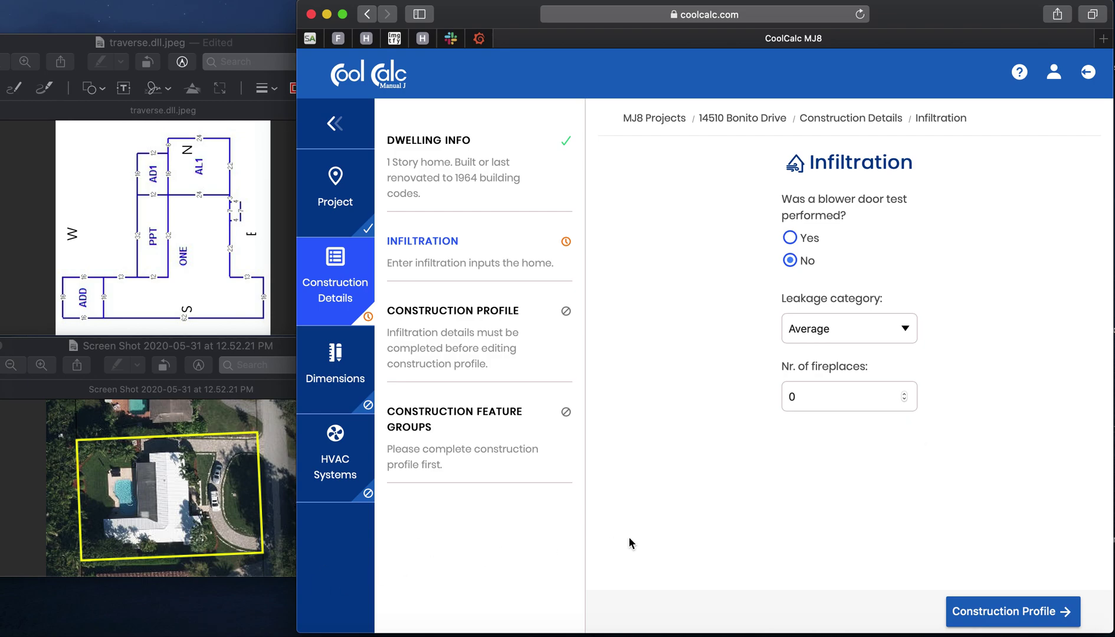
Keep the default infiltration inputs and set the primary structure to Block Wall
click(985, 616)
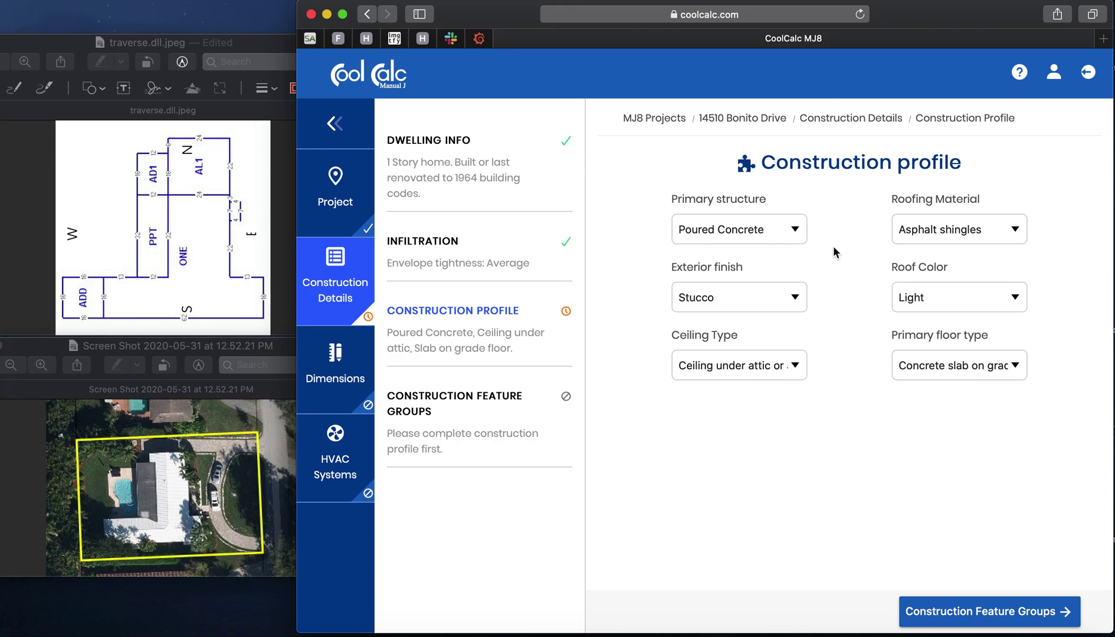
click(795, 232)
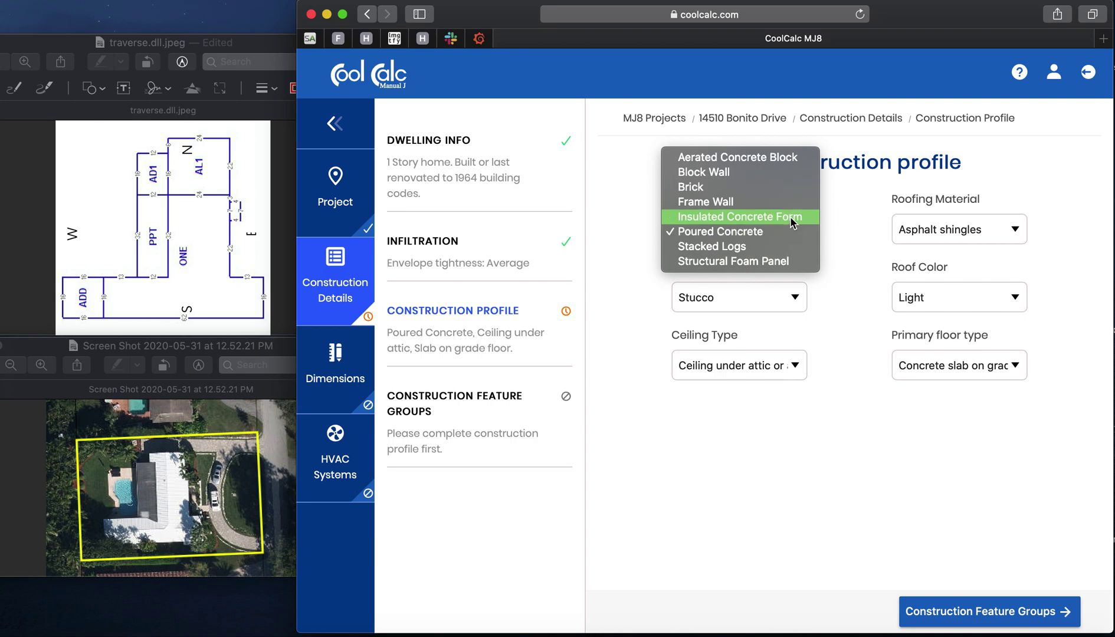
click(783, 172)
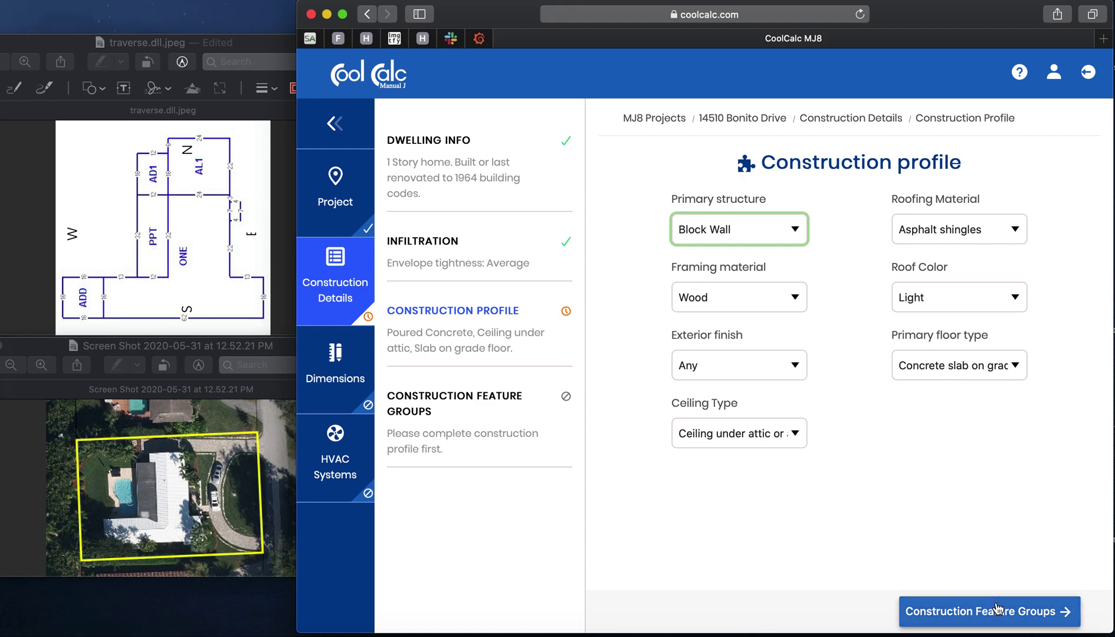
click(997, 609)
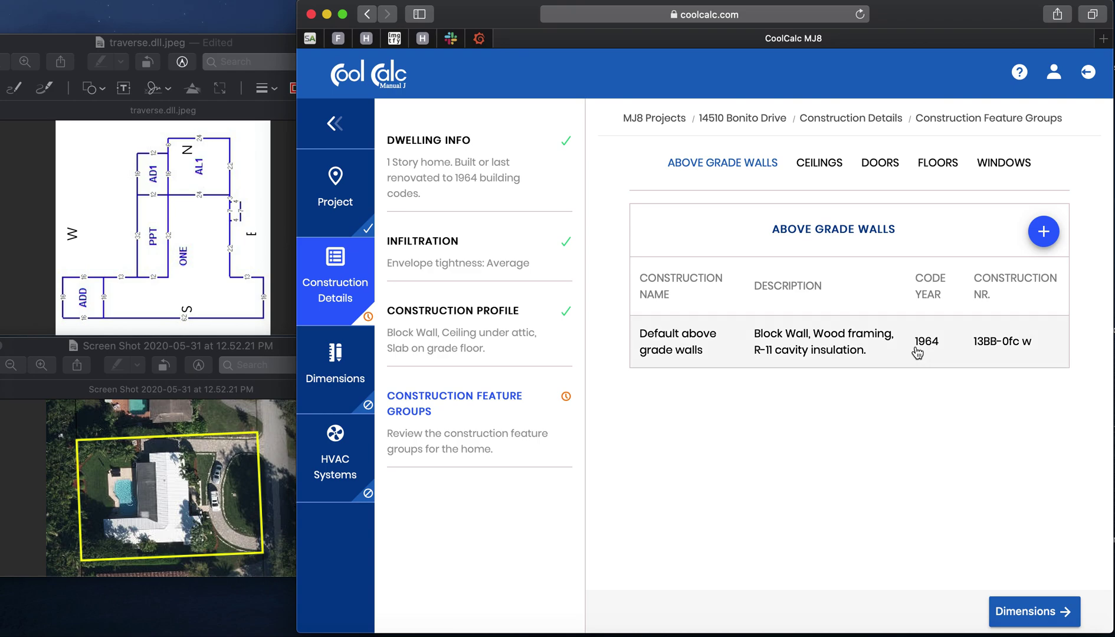
Inspect the default above-grade wall construction, leaving R-11 cavity insulation unchanged
click(874, 357)
scroll(818, 380, down, 5)
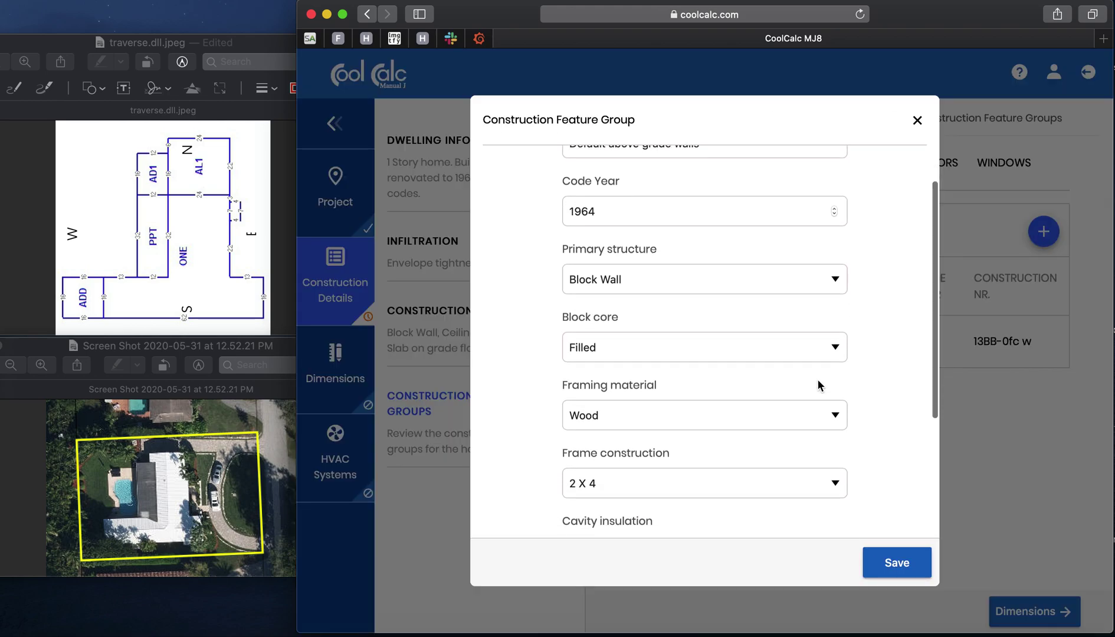
click(818, 412)
click(819, 412)
scroll(849, 419, down, 2)
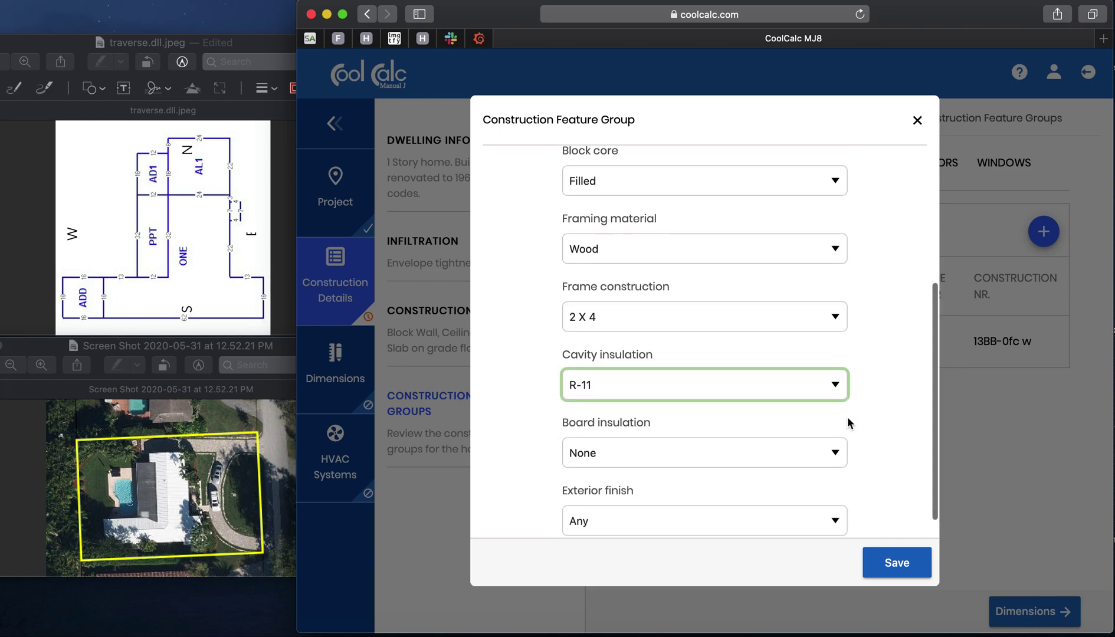
scroll(865, 511, up, 5)
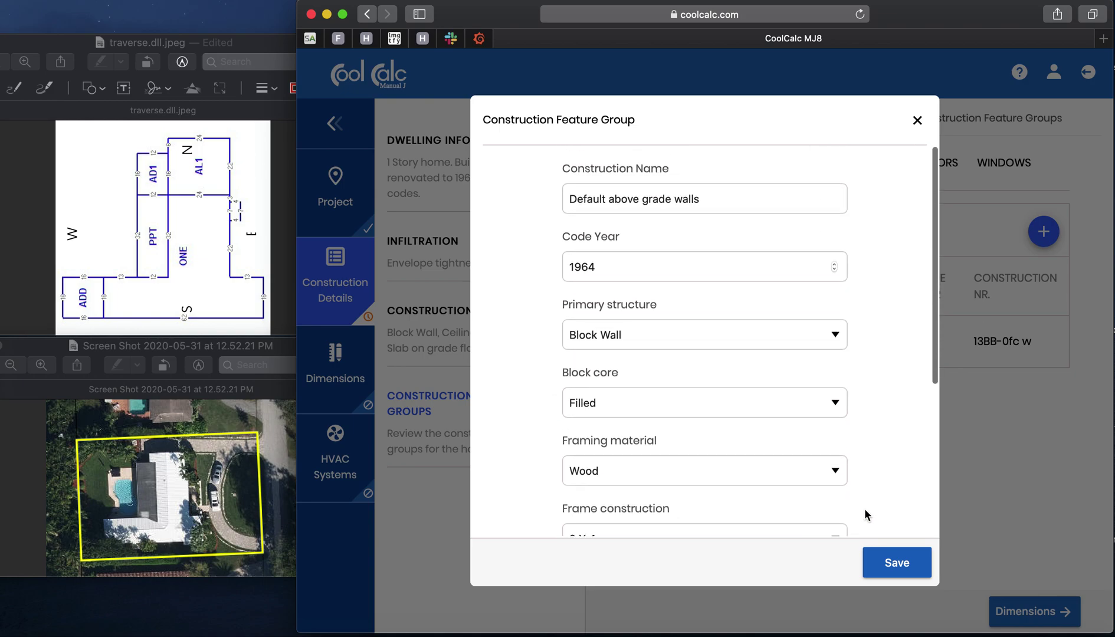
click(918, 119)
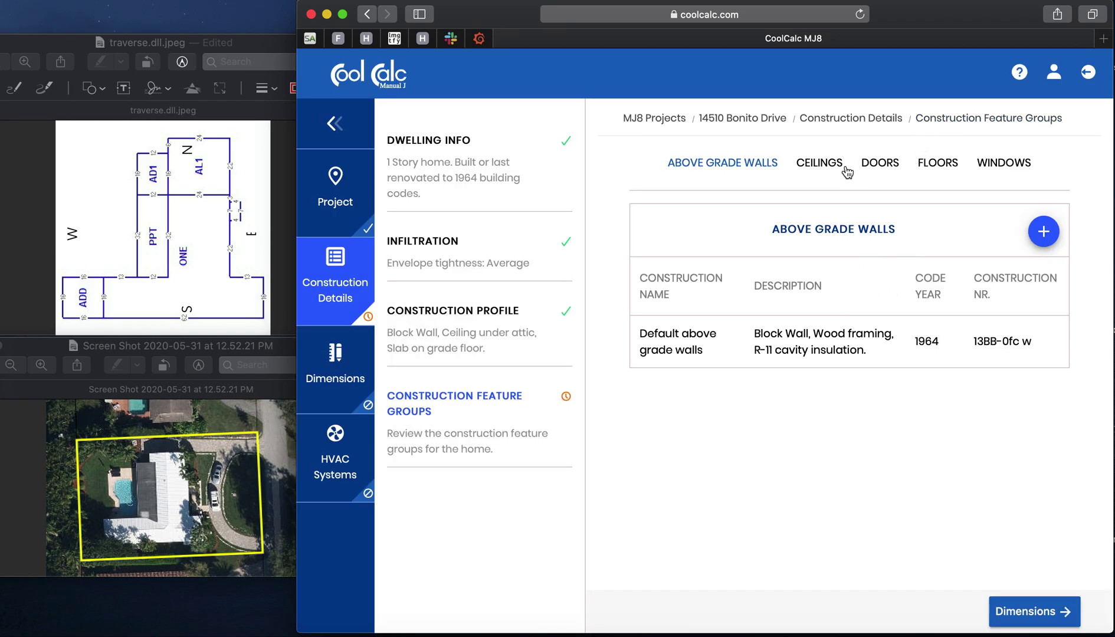
Review the default ceiling, door, floor and window constructions
click(822, 168)
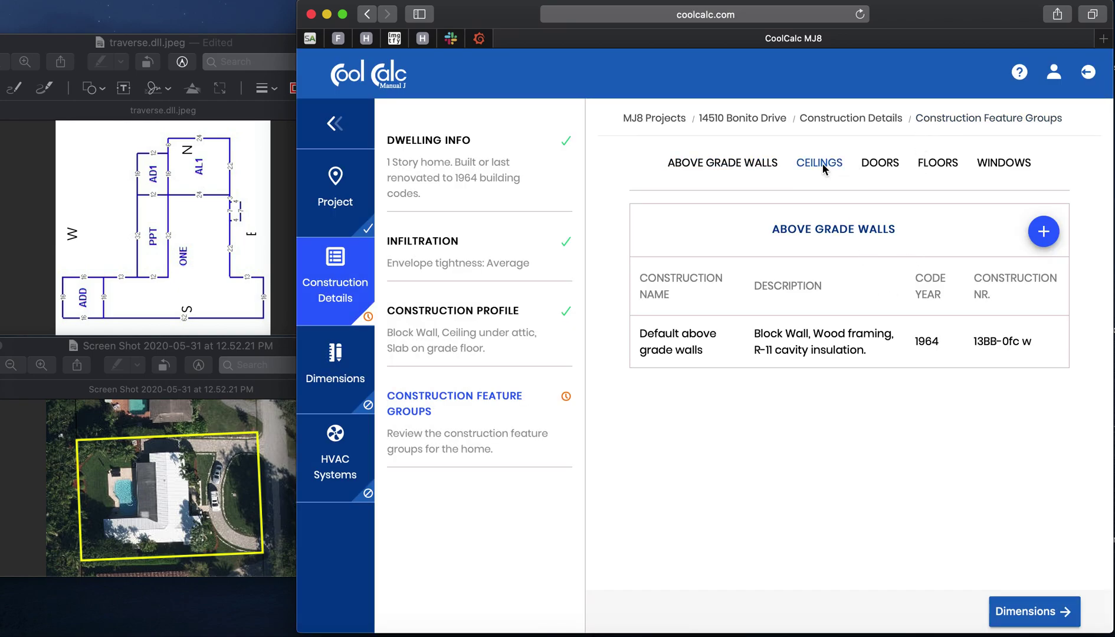
click(889, 165)
click(937, 164)
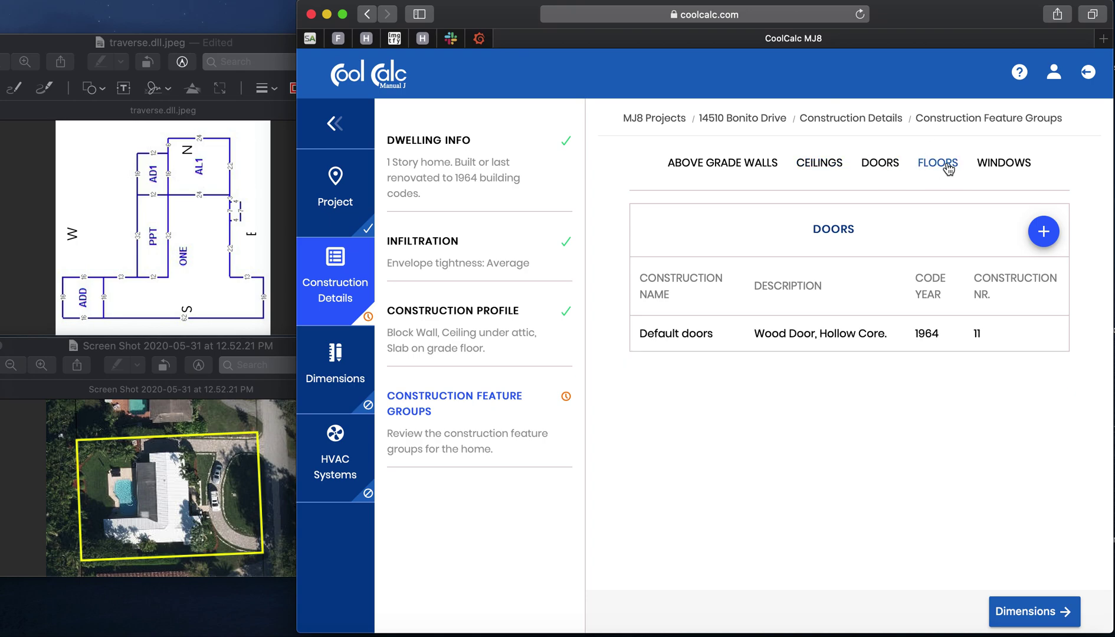
click(1007, 171)
click(802, 168)
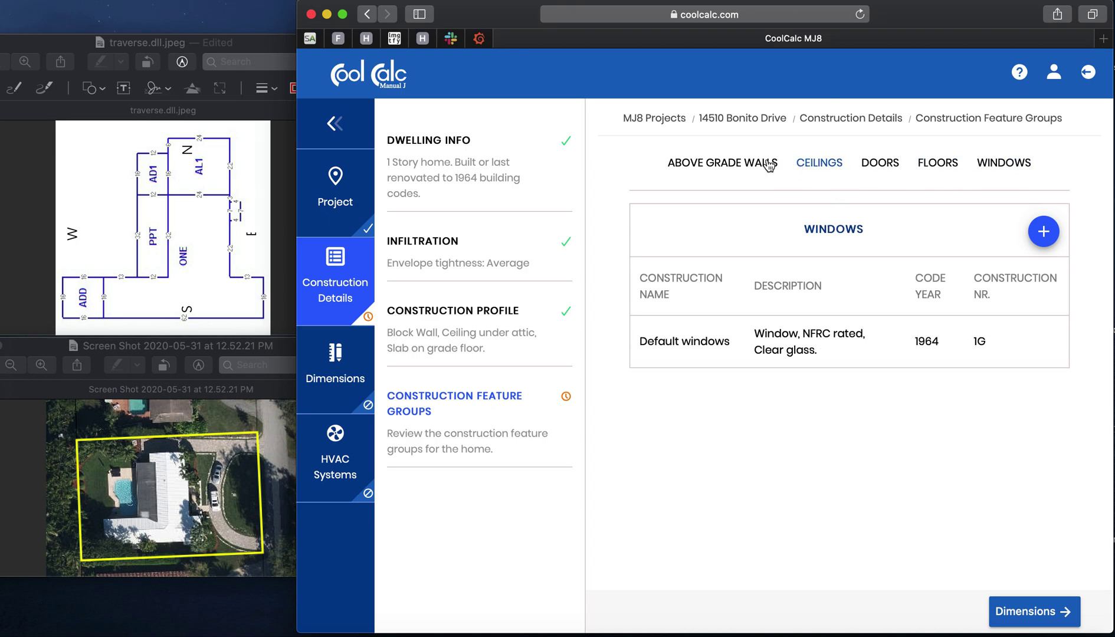
click(741, 166)
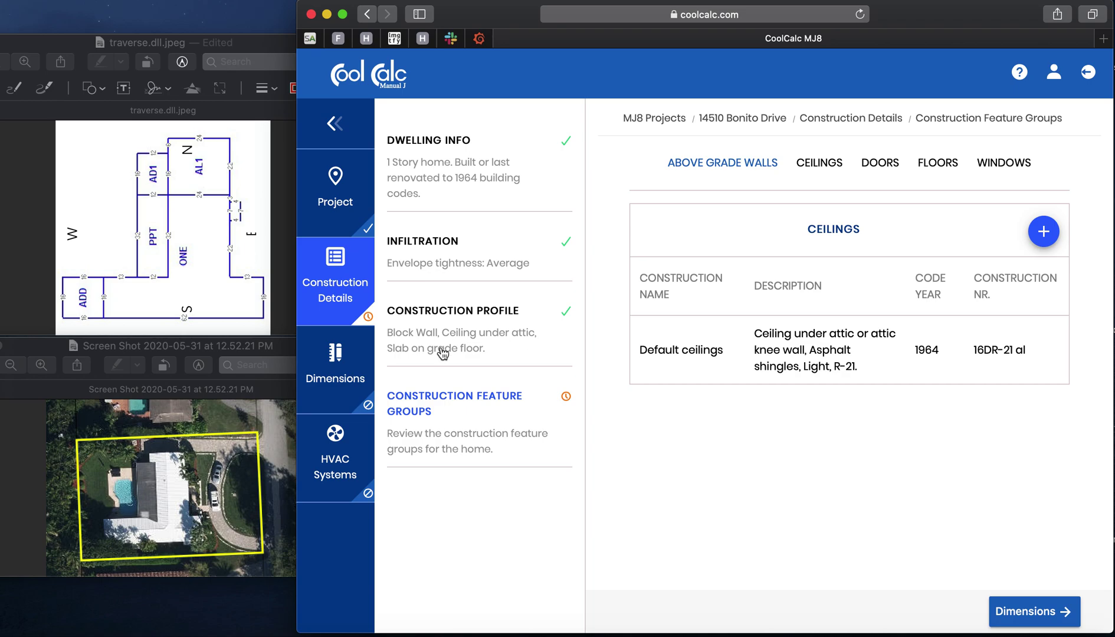
click(1003, 616)
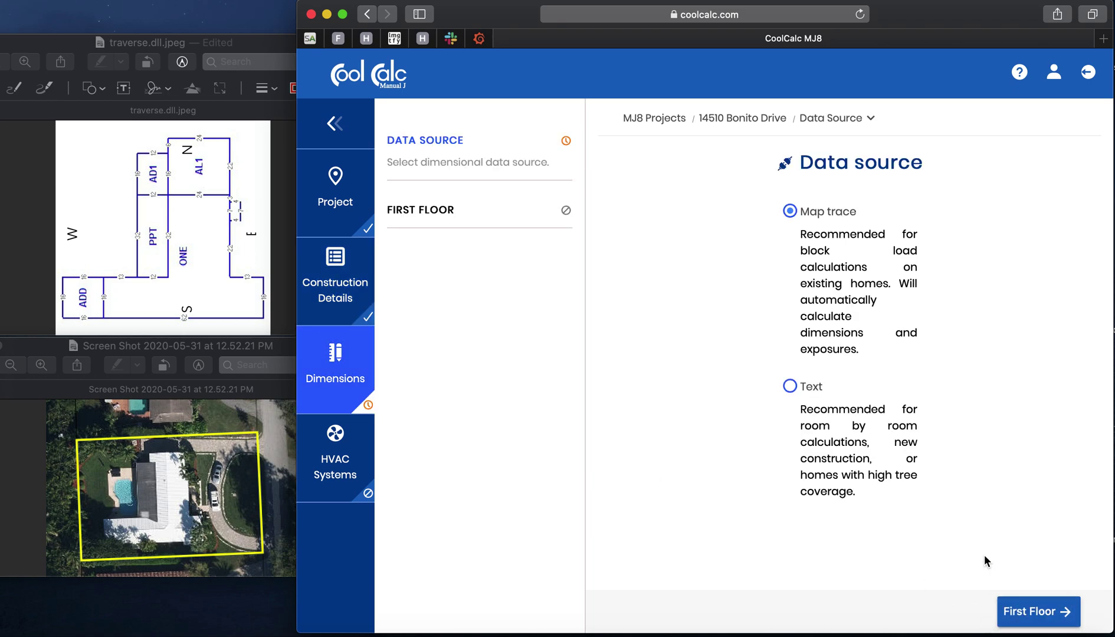
Choose Text as the dimension data source and go to the First Floor rooms page
click(797, 384)
click(1030, 614)
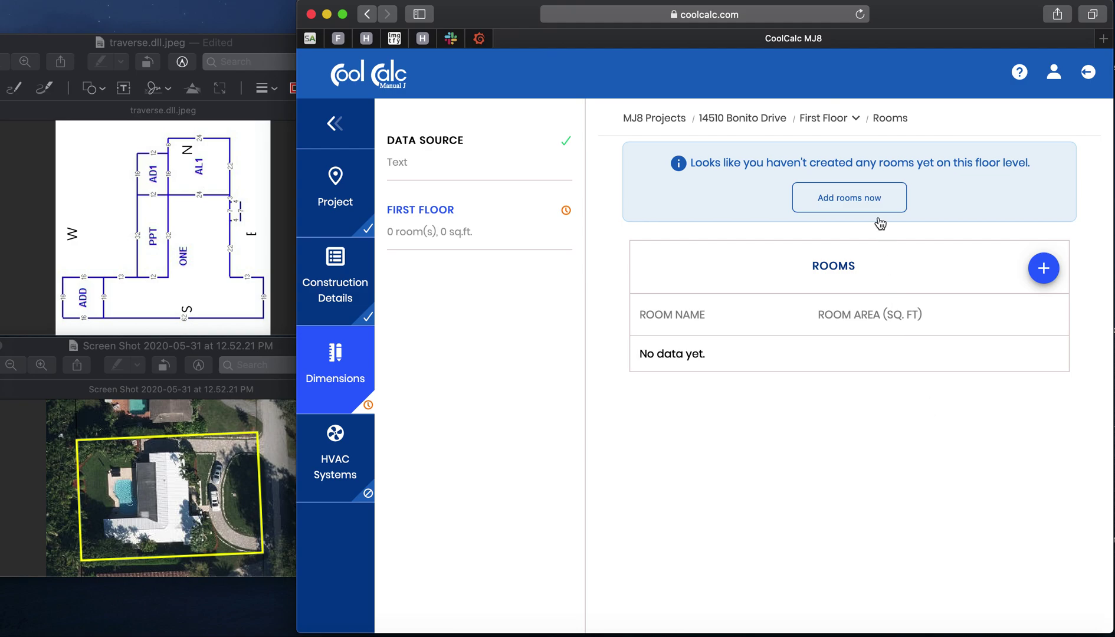
Add and save a level-1 room named First Floor so its Walls tab opens
click(1045, 268)
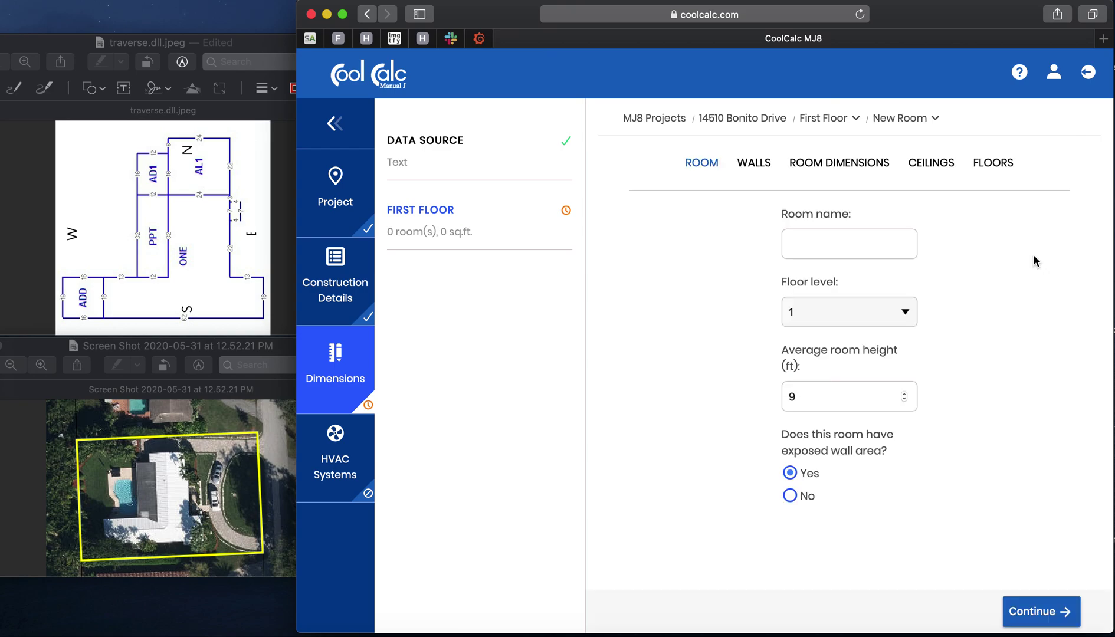
click(842, 243)
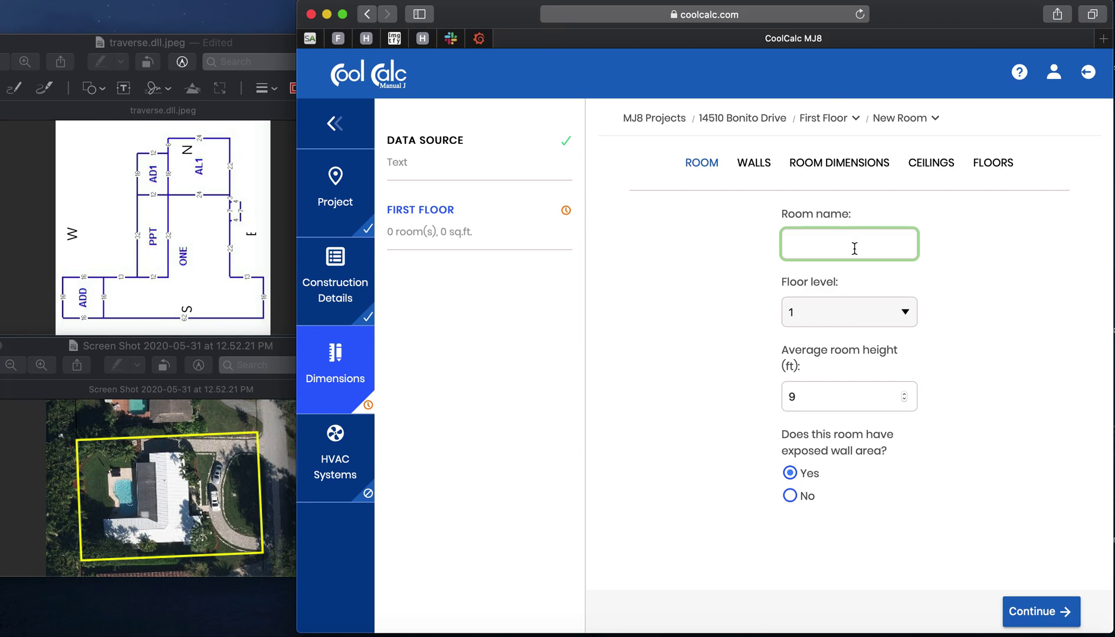
text(First Floor)
click(752, 168)
click(840, 339)
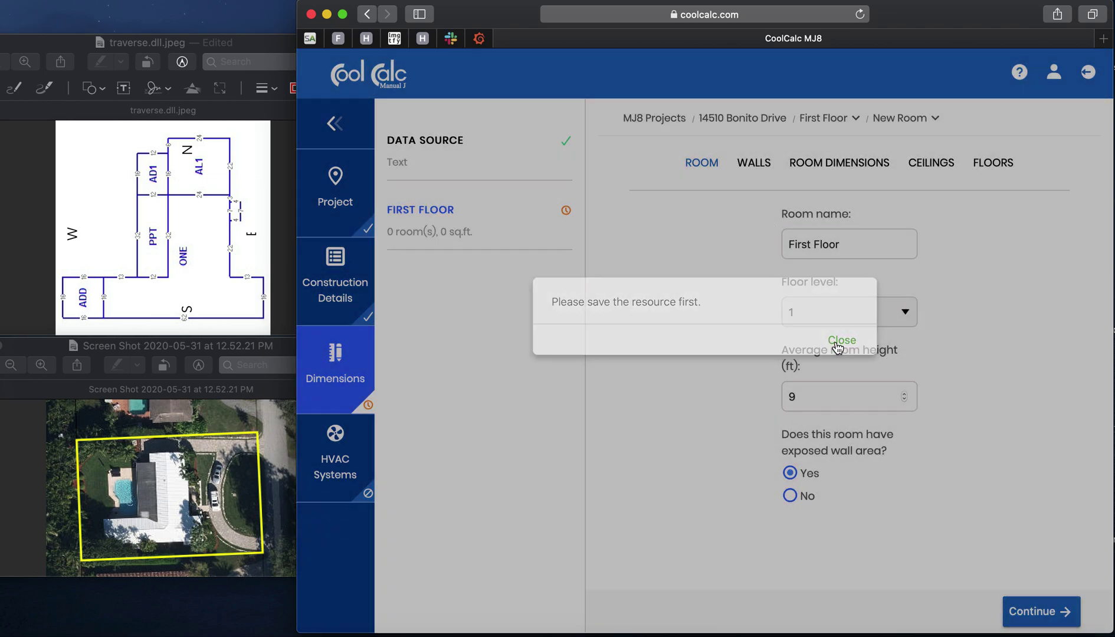
click(1034, 613)
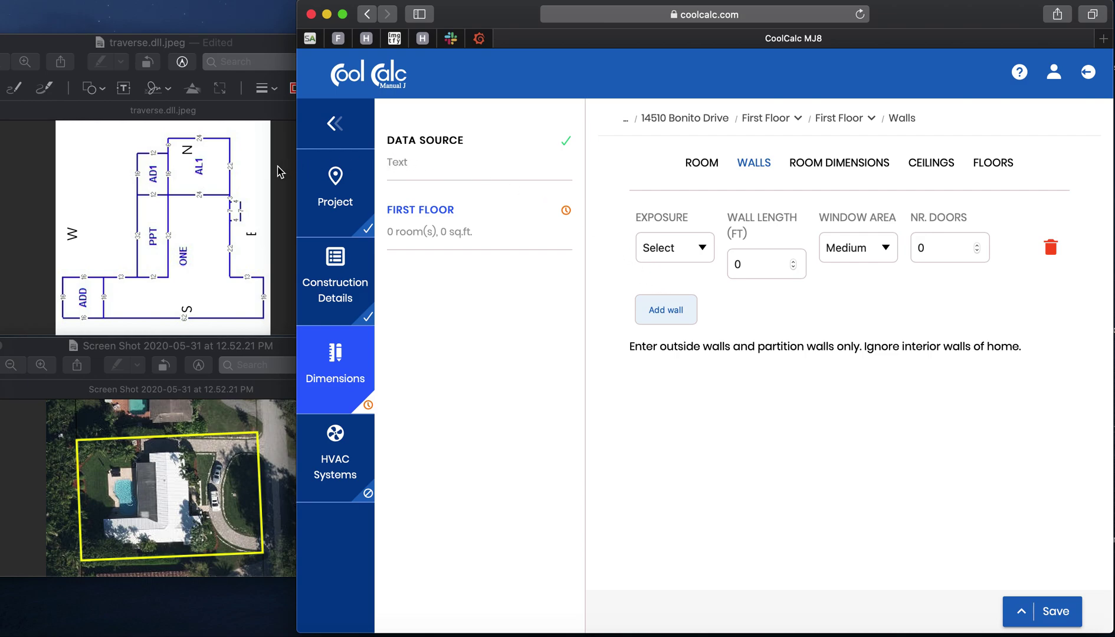
Fill the first wall row as N exposure, 24 ft, no windows, one door
drag(297, 171, 244, 170)
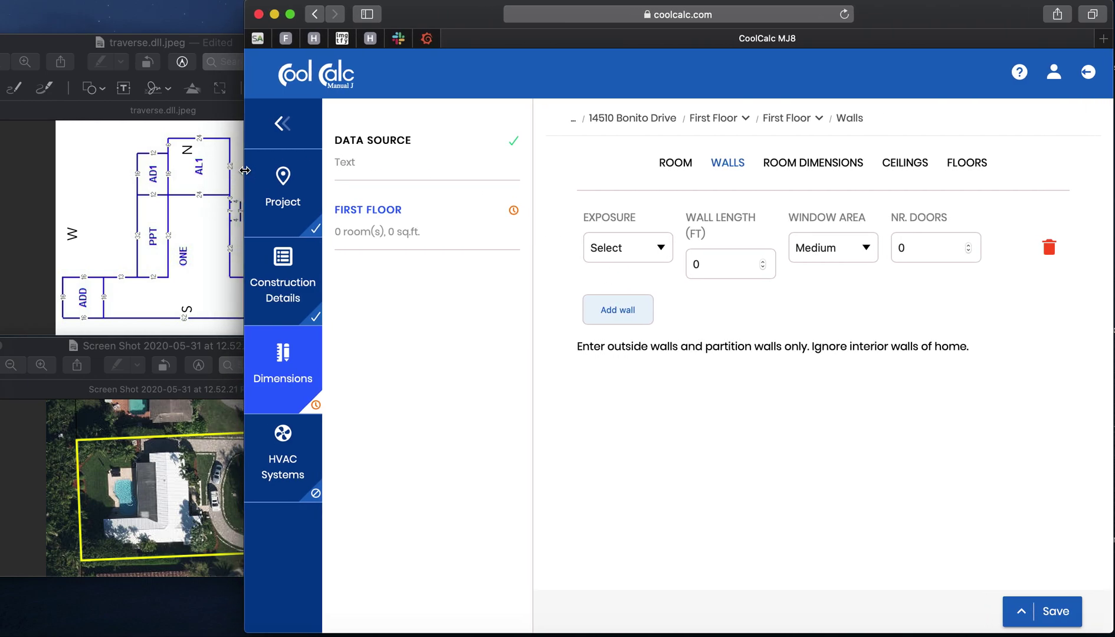
click(659, 259)
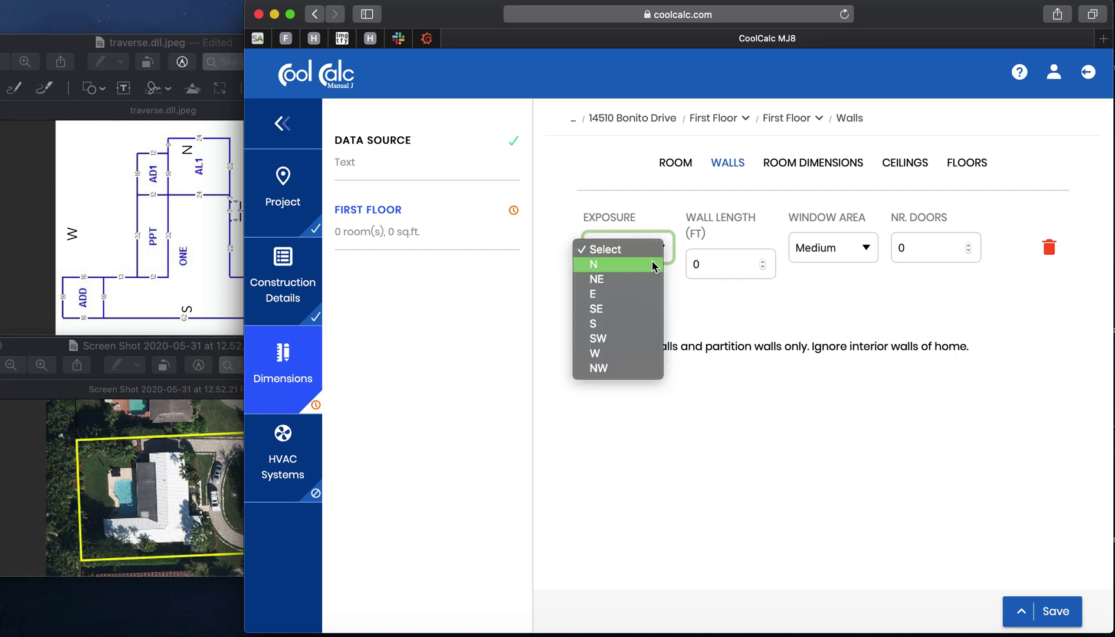
click(654, 266)
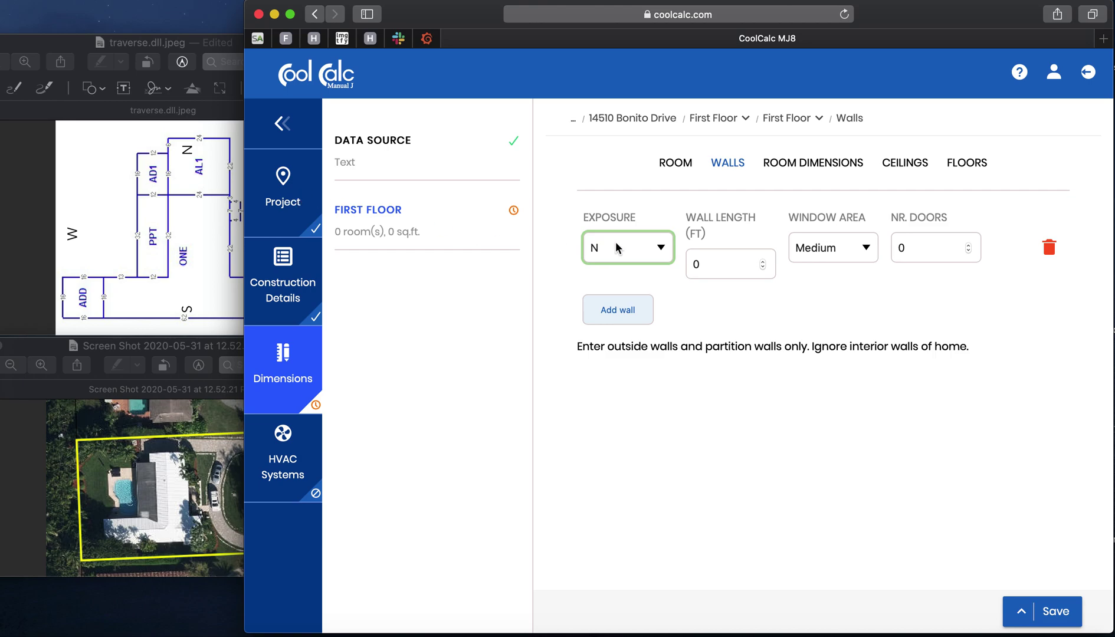
click(723, 266)
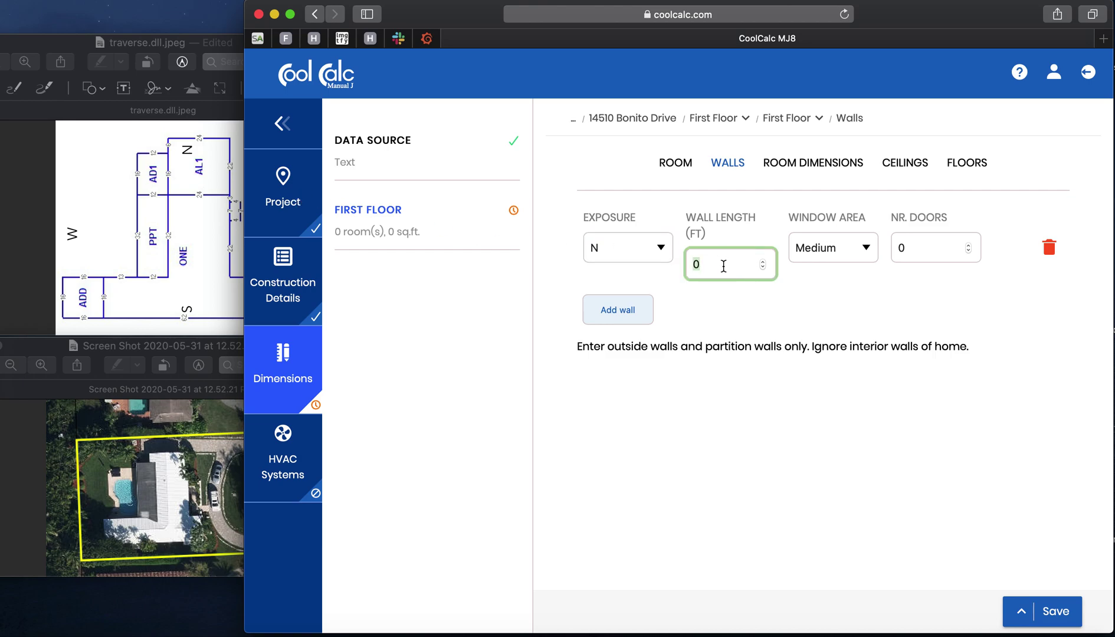
text(24)
click(872, 252)
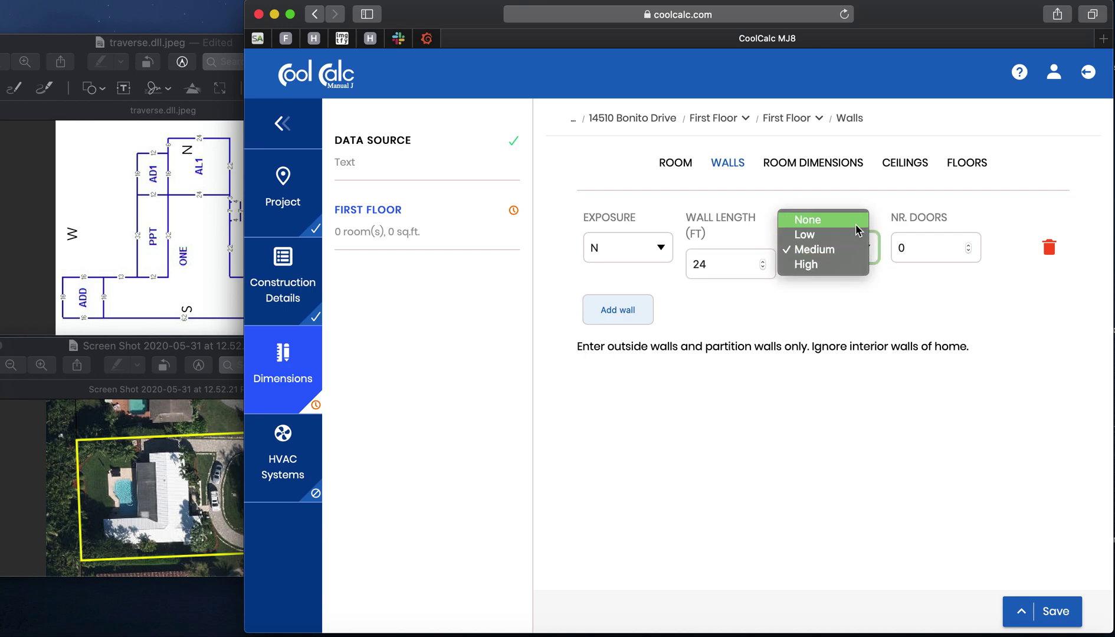
click(855, 226)
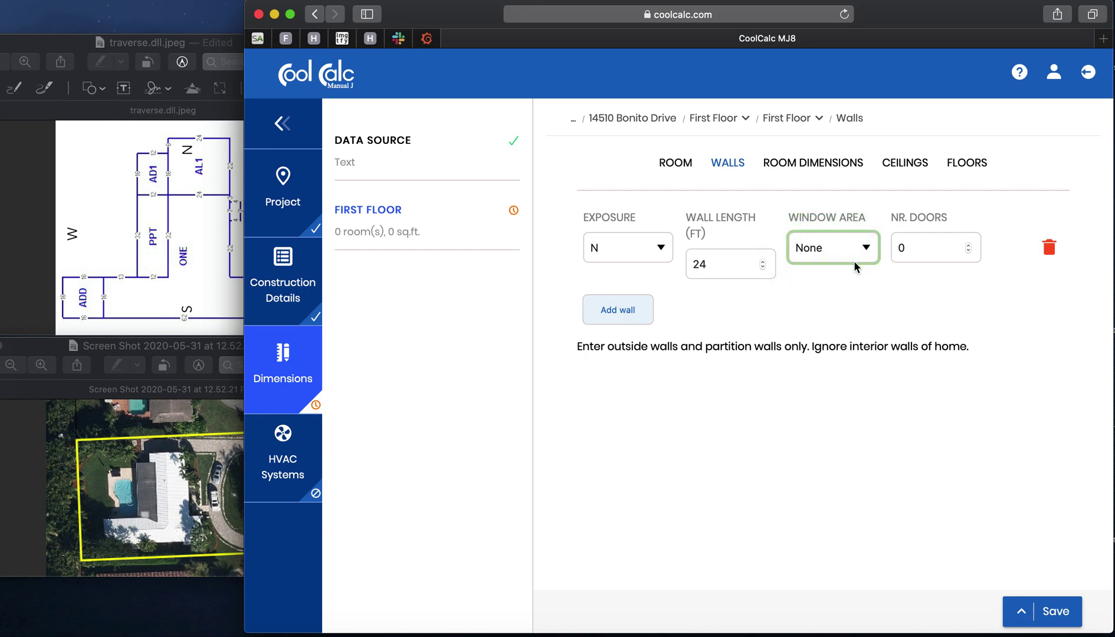
click(969, 247)
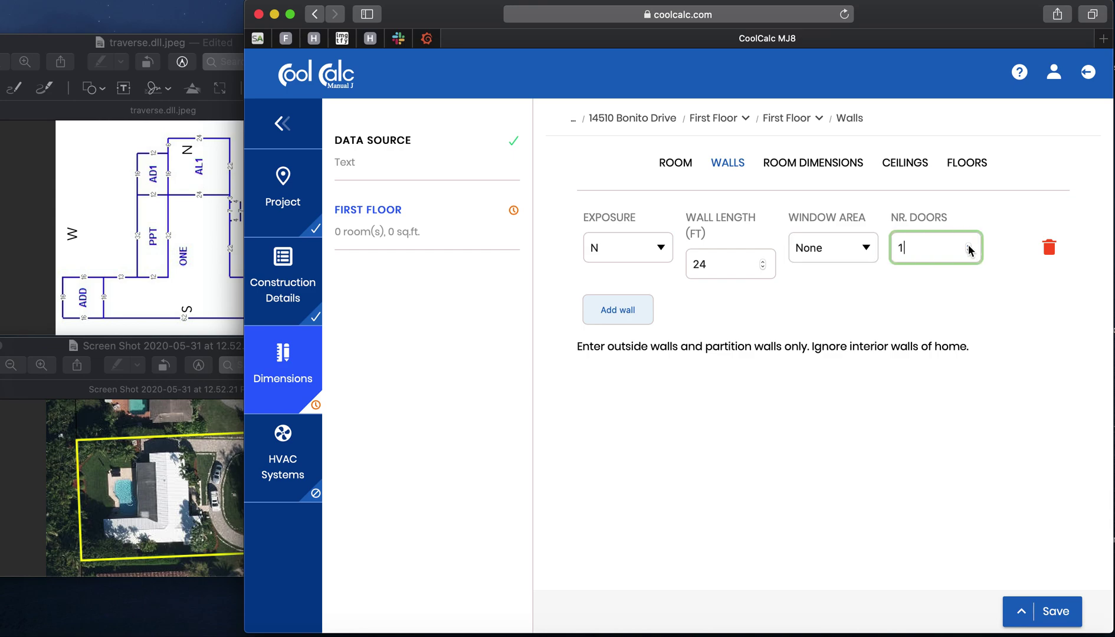
Add a second wall facing W, 32 ft long, with High window area and one door
click(632, 310)
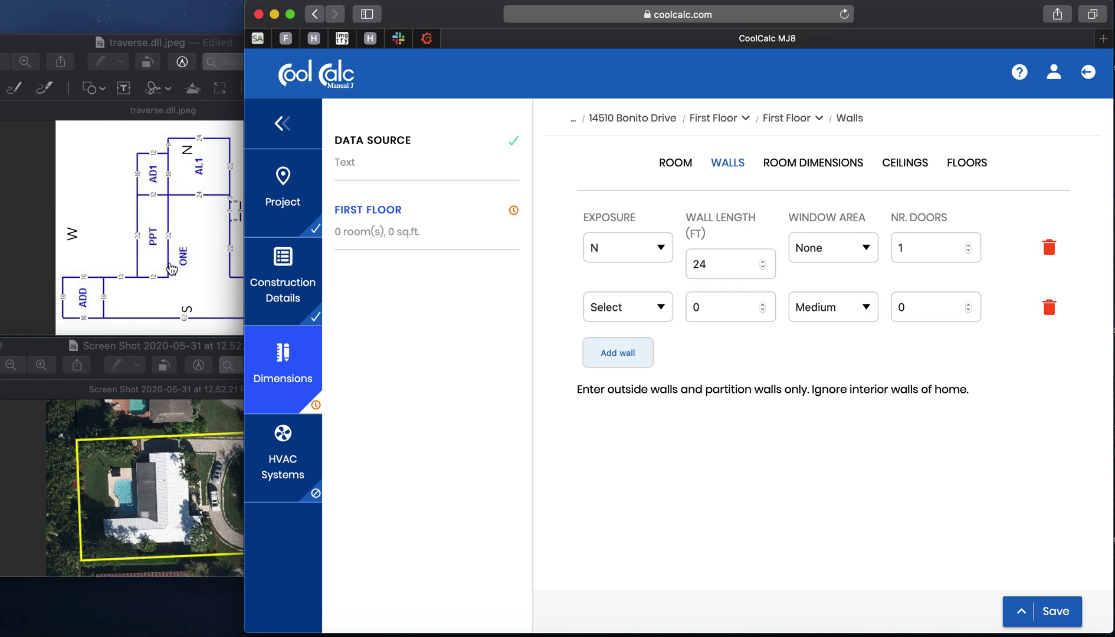
click(658, 310)
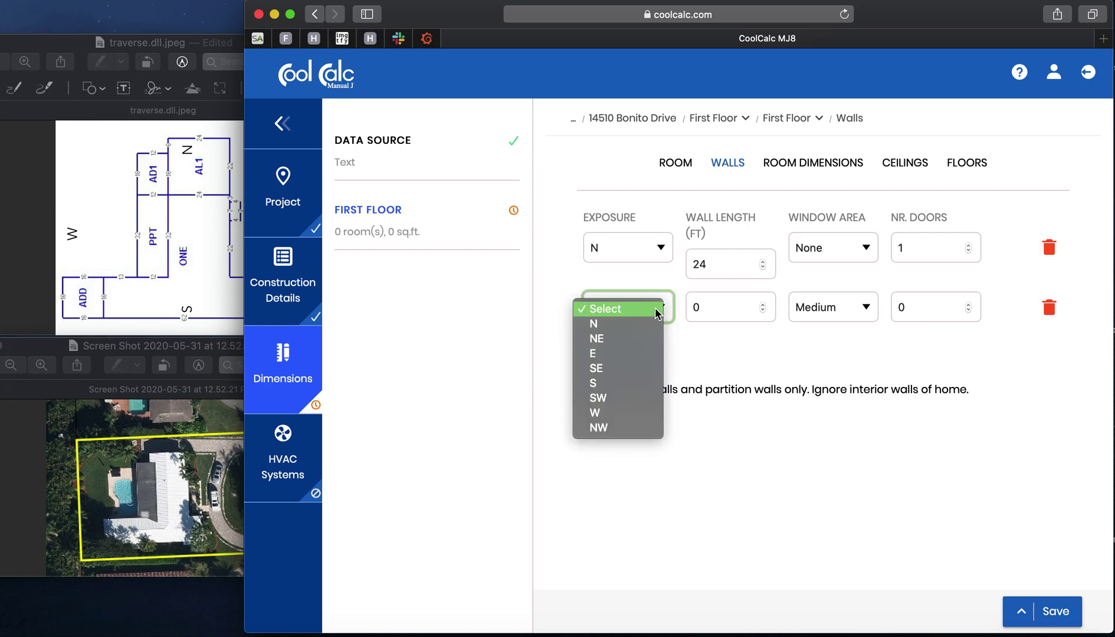
click(614, 411)
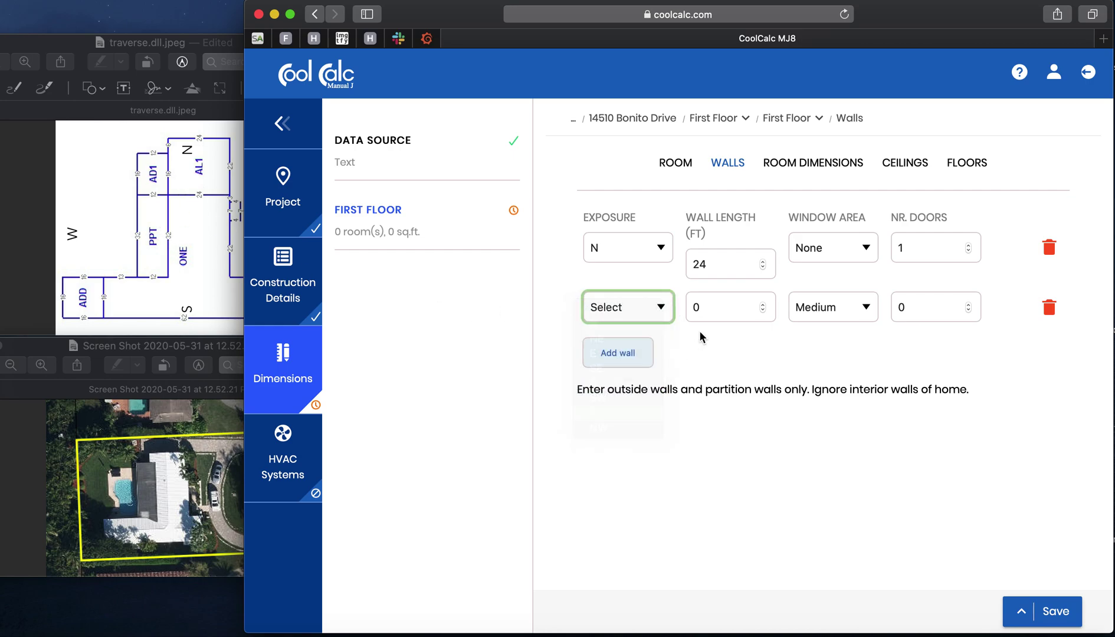
click(717, 305)
double_click(717, 305)
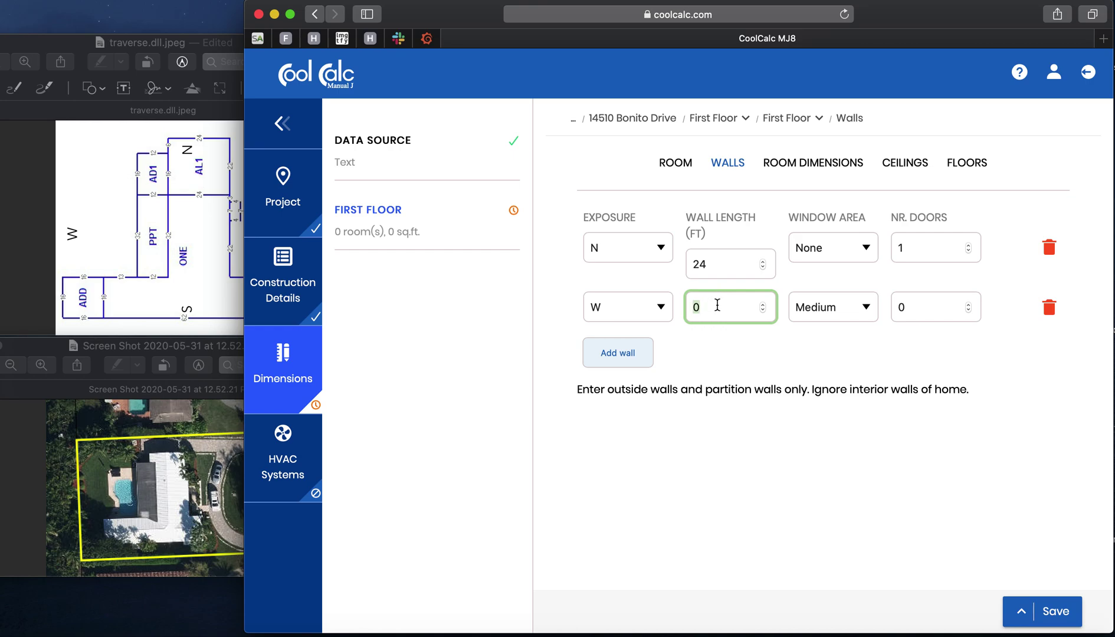
text(32)
click(871, 310)
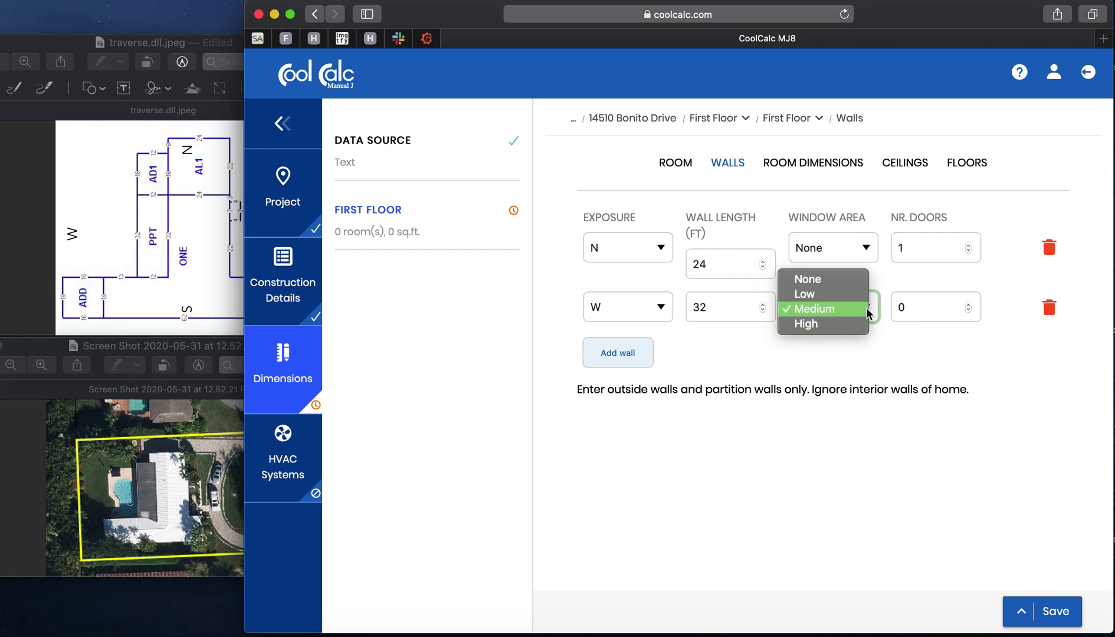
click(848, 324)
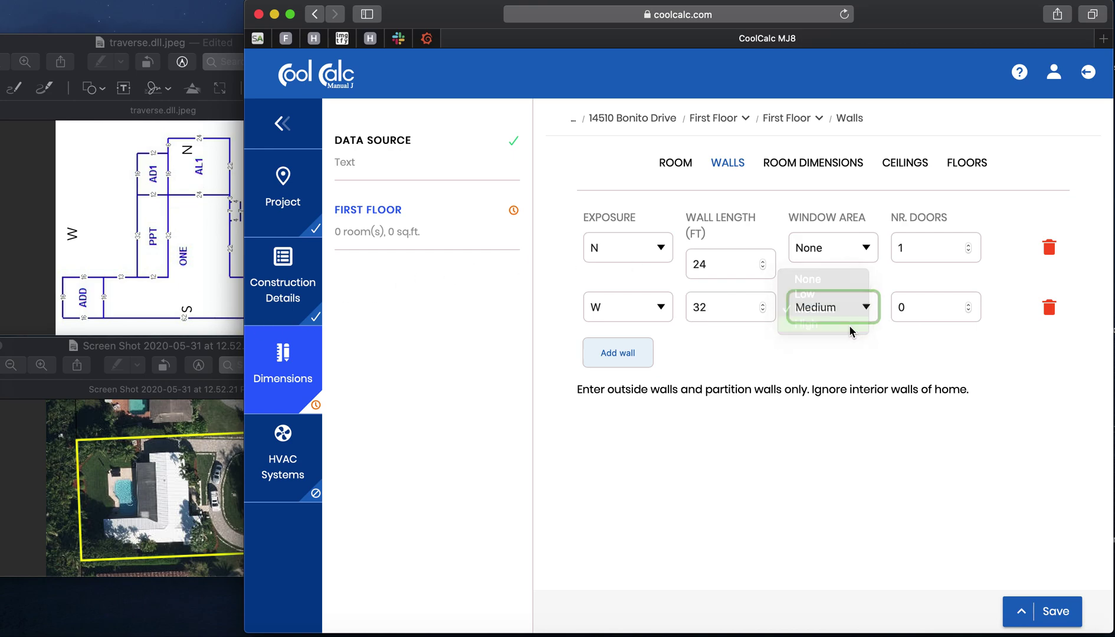
click(968, 305)
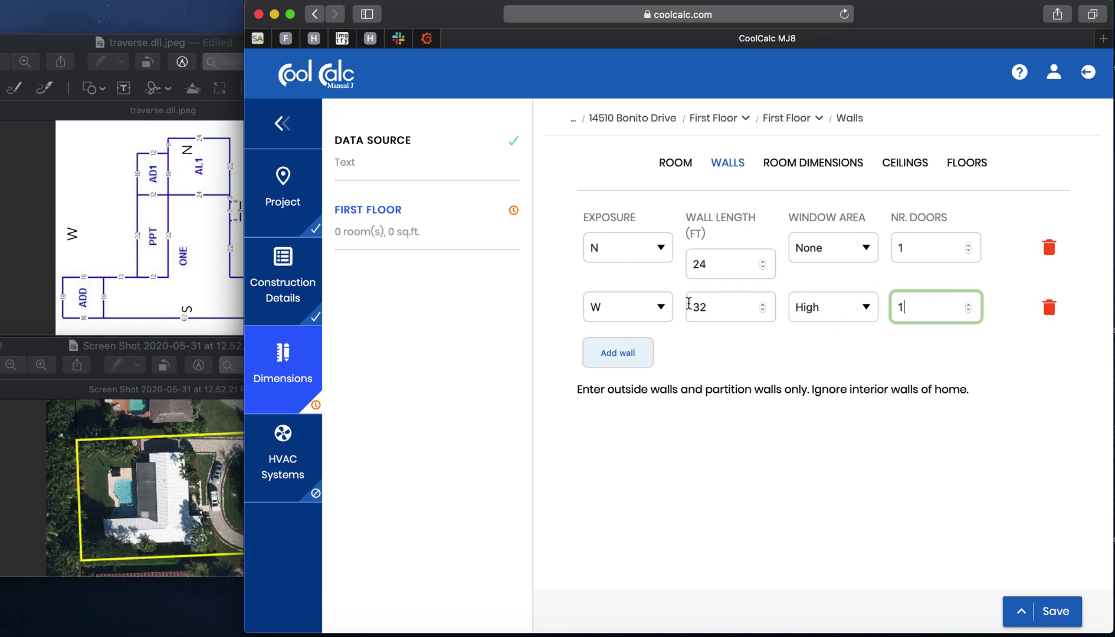
click(629, 361)
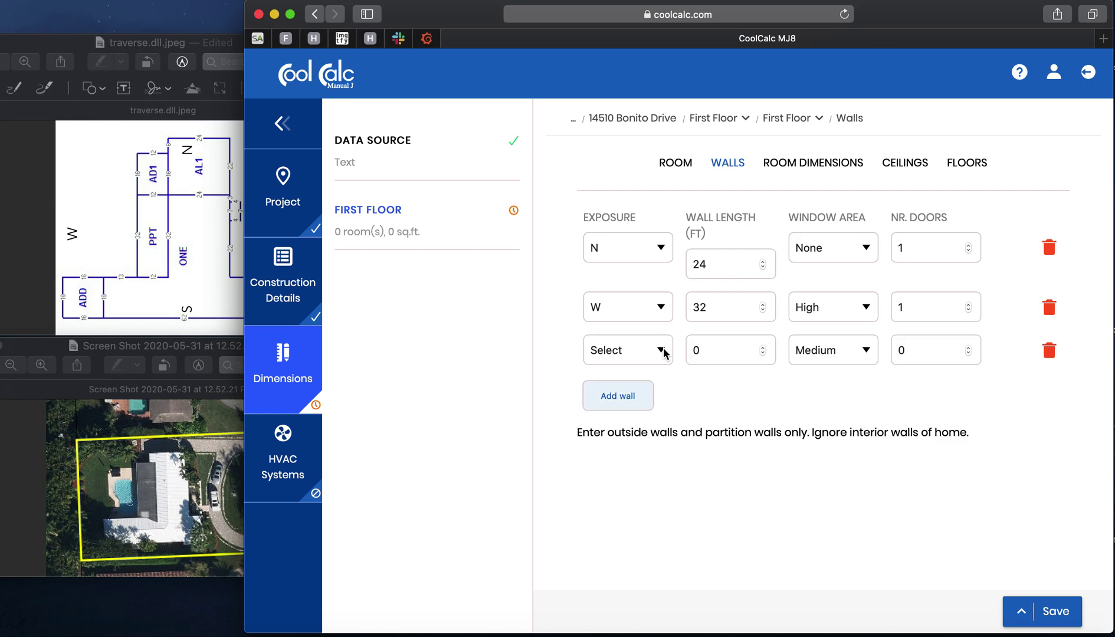
Fill the third wall row: N exposure, 25 ft, High windows, 1 door
click(663, 353)
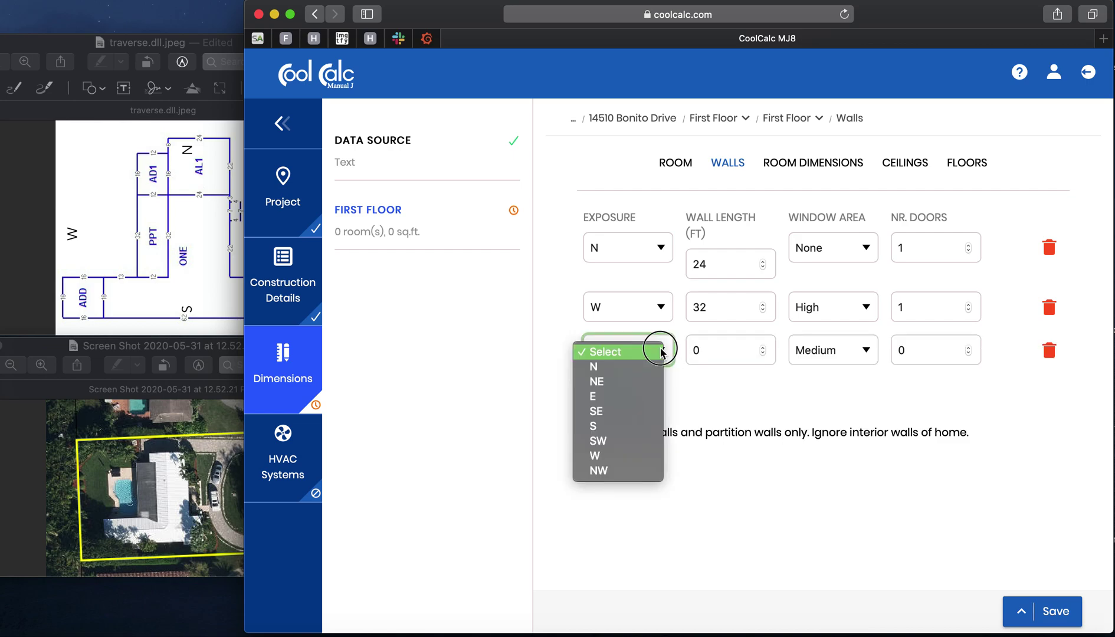
click(652, 367)
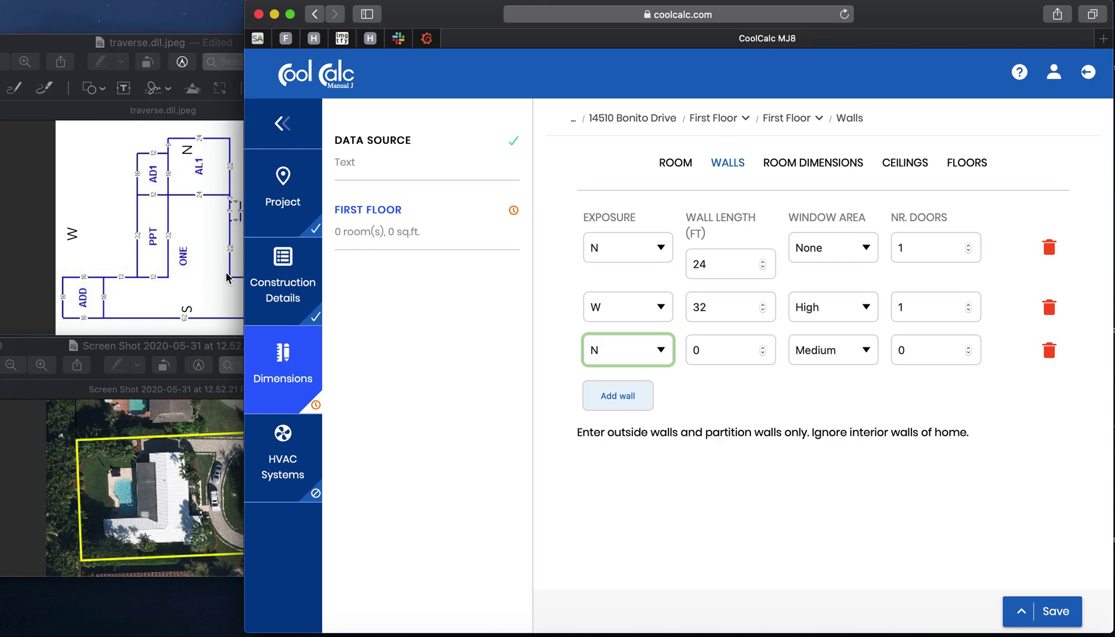
click(718, 346)
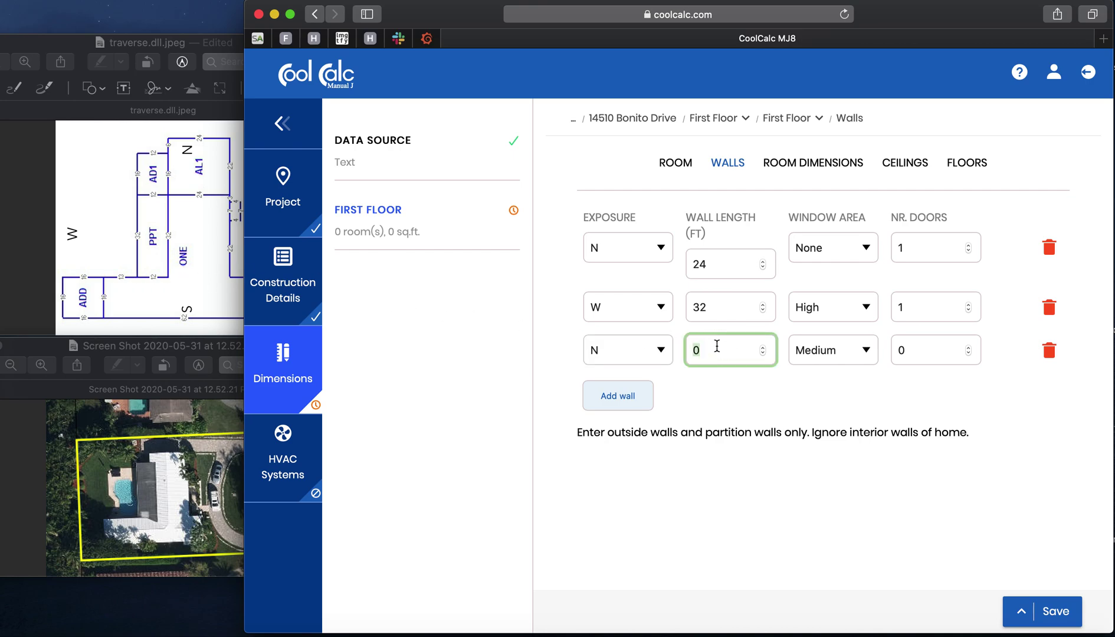
text(25)
click(855, 352)
click(850, 369)
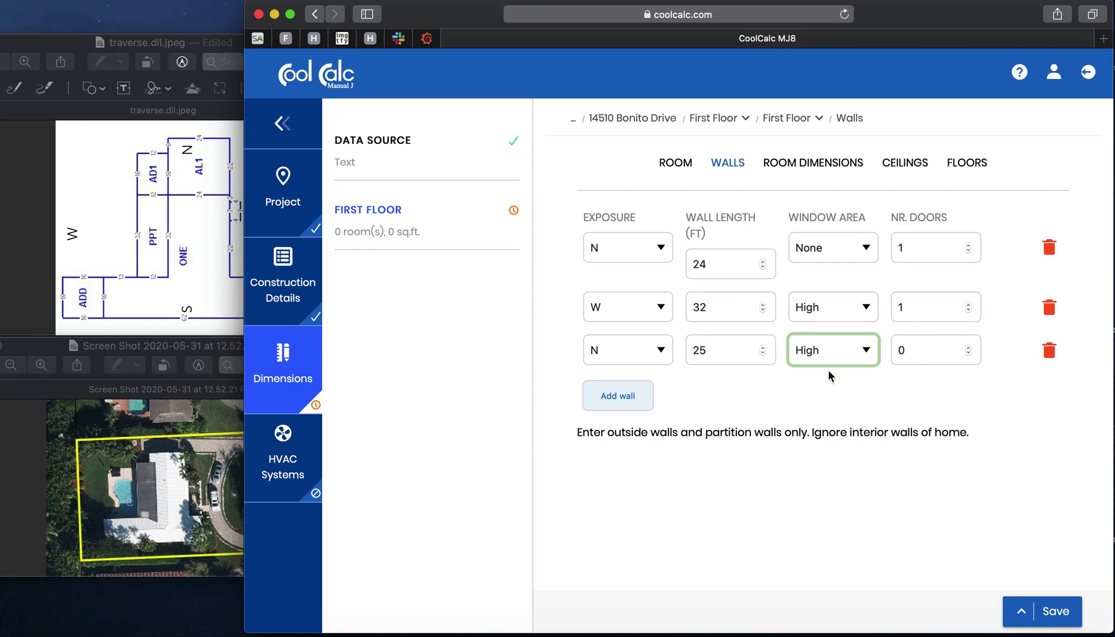
click(968, 348)
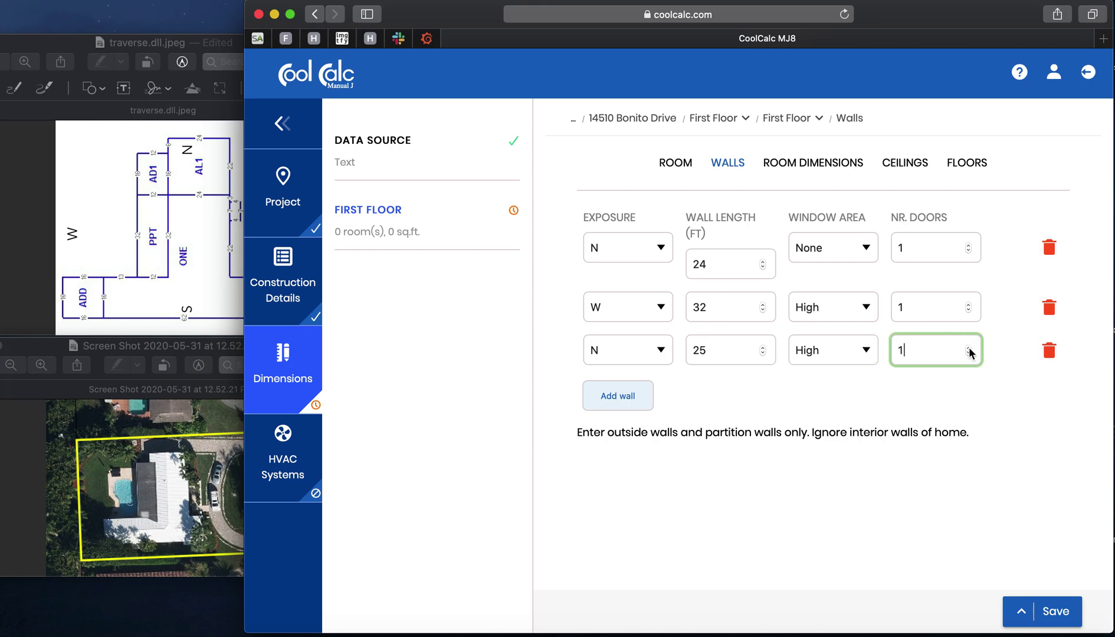
Add a fourth wall facing W, 16 ft long, with no windows
click(633, 405)
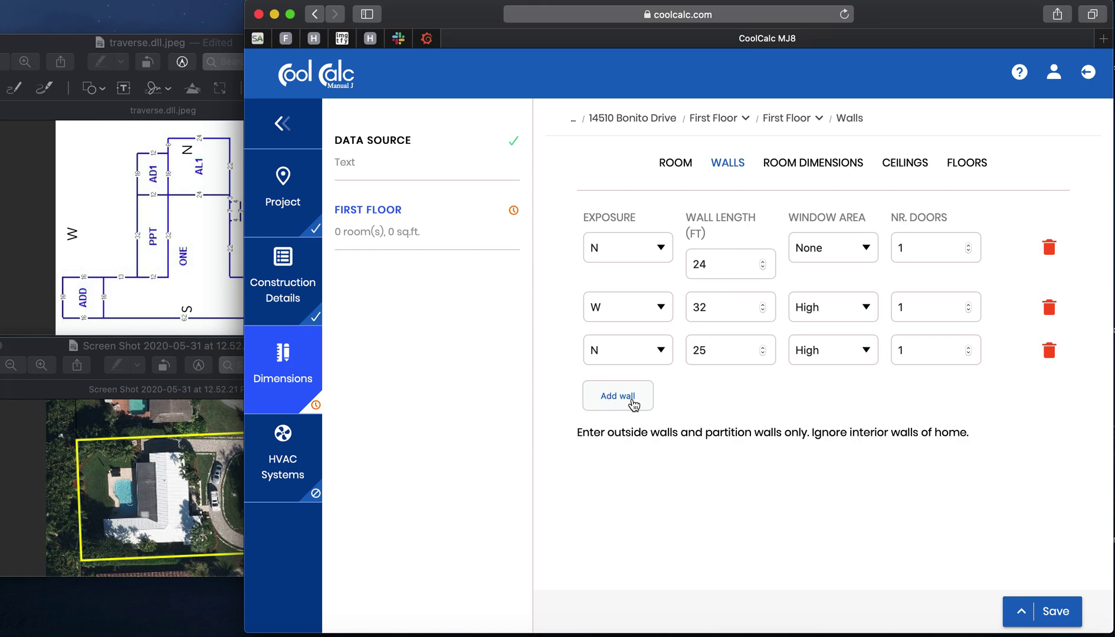
click(660, 394)
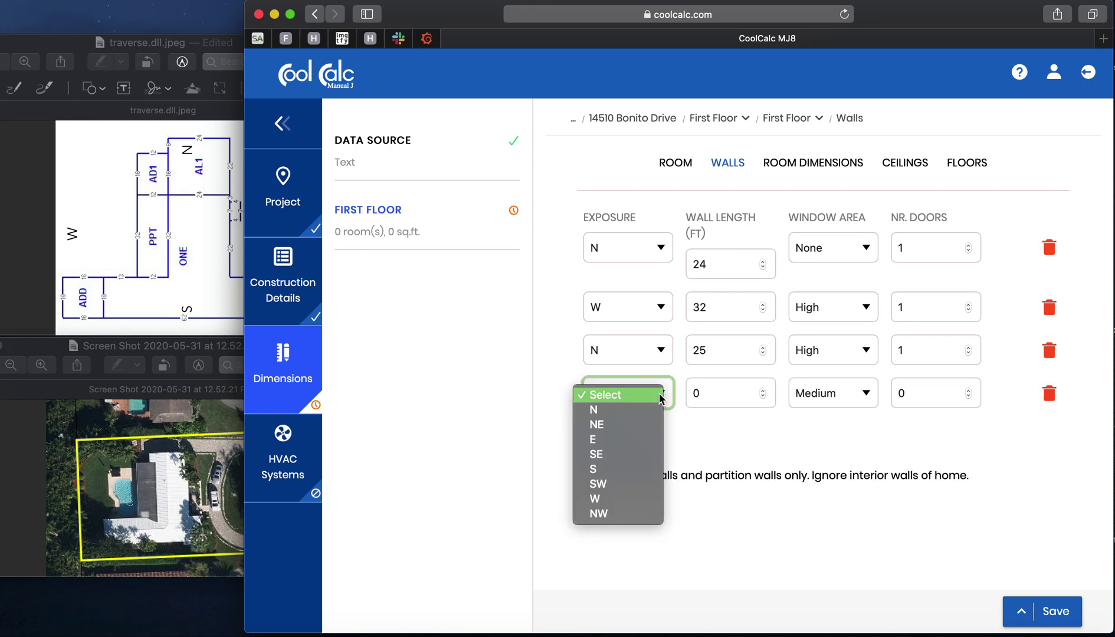
click(614, 499)
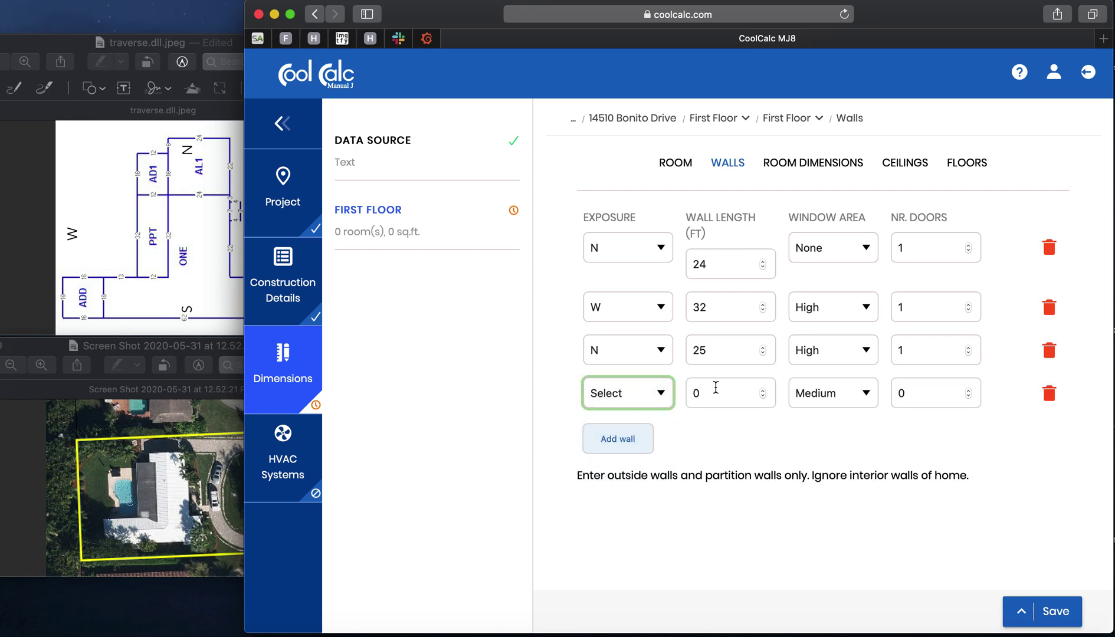
click(708, 395)
text(16)
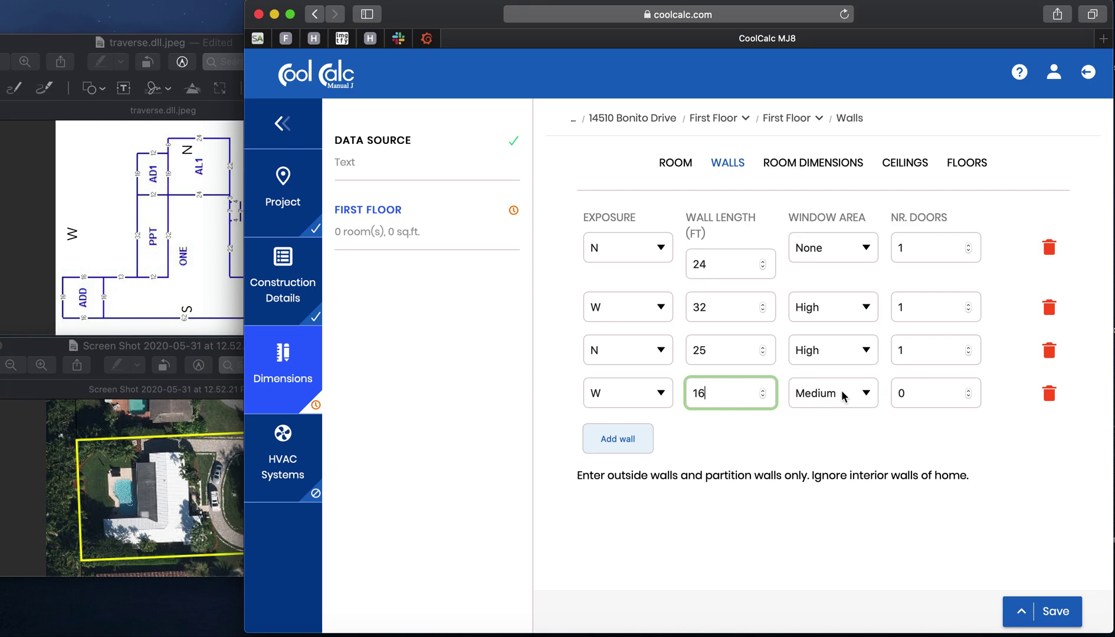
click(863, 395)
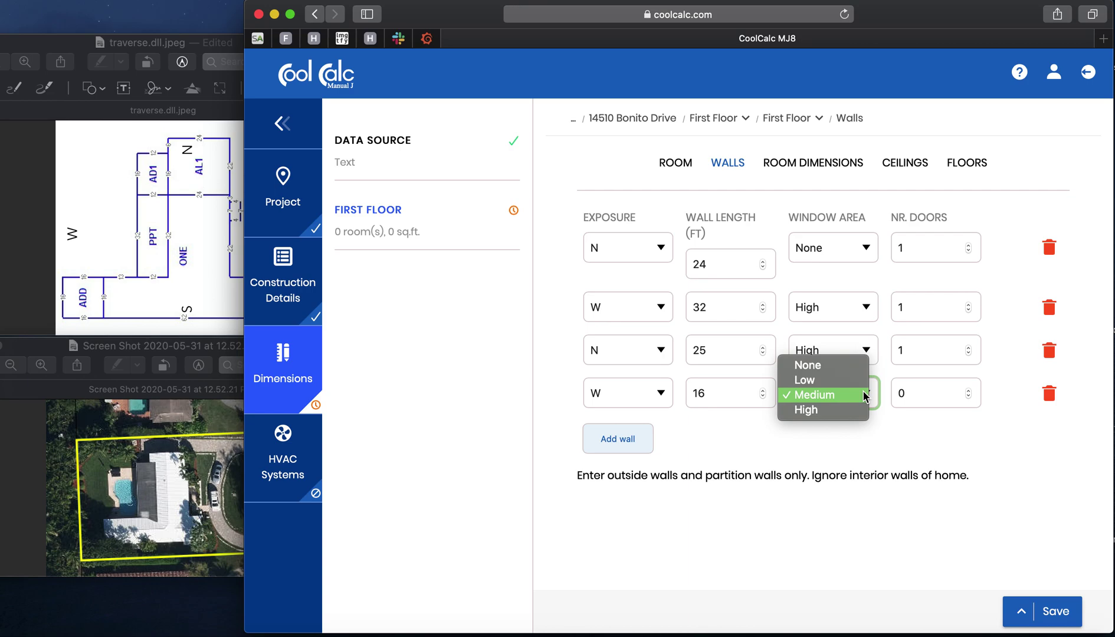
click(852, 366)
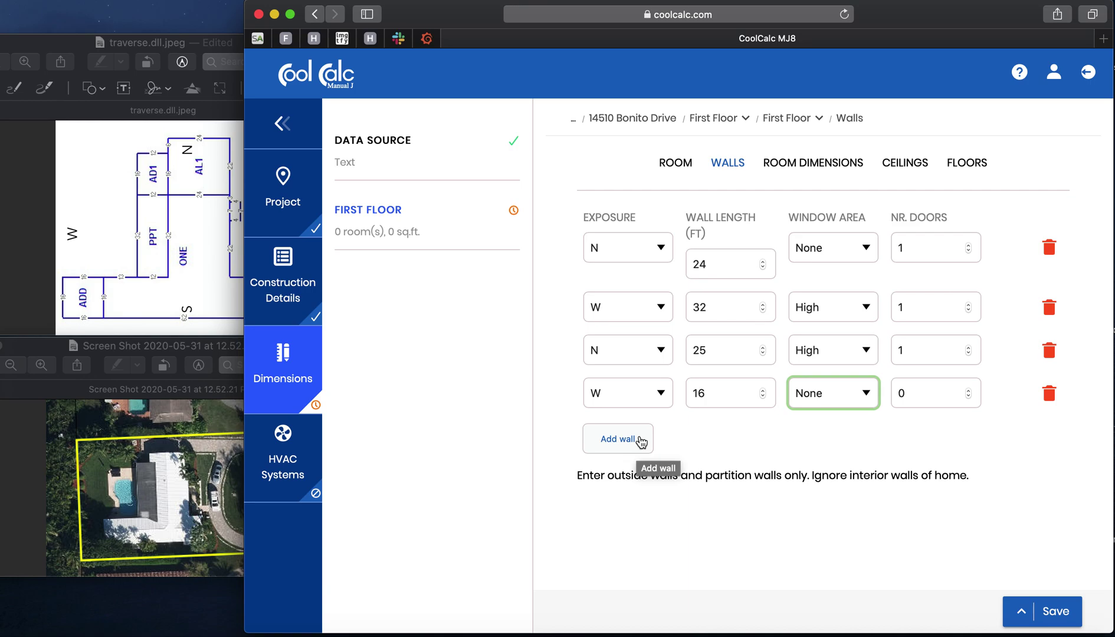
Add a fifth wall facing S, 62 ft long, with Low window area
click(641, 442)
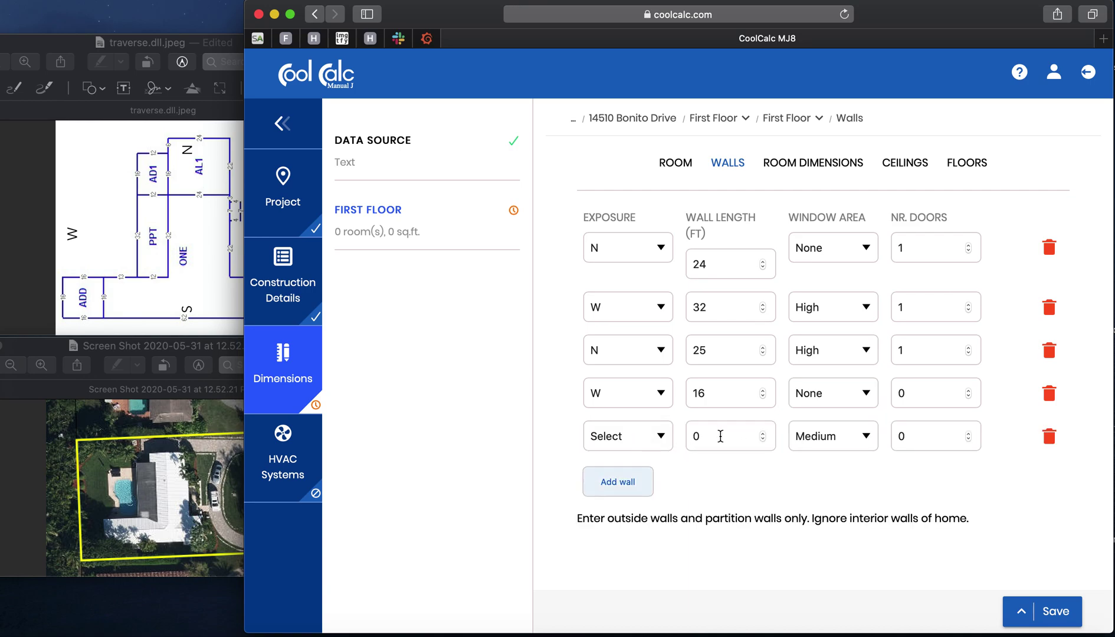
click(657, 439)
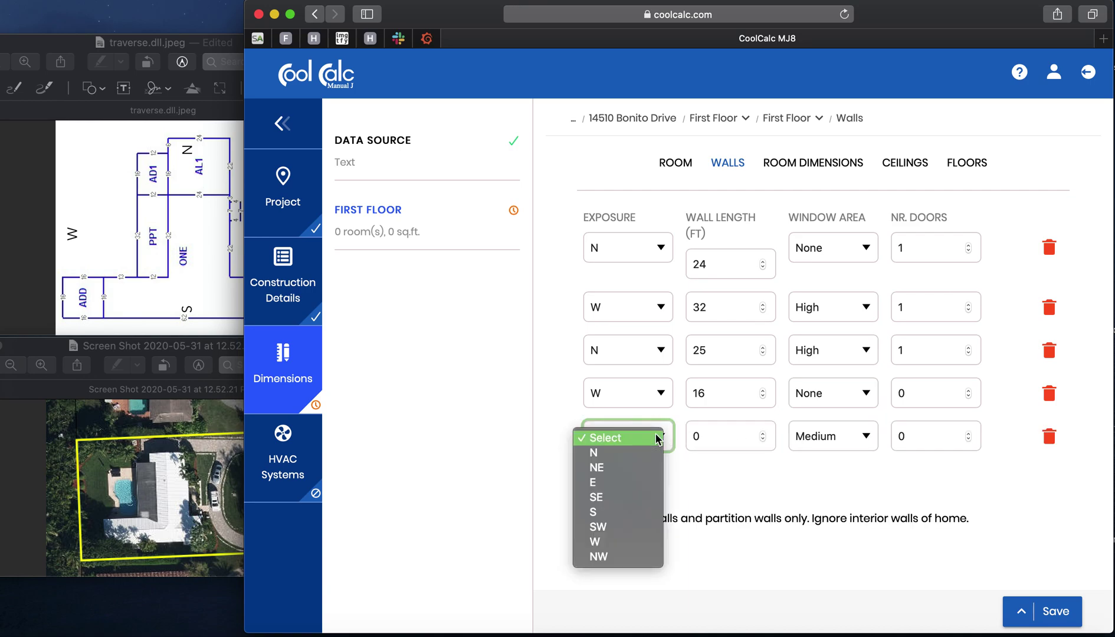
click(620, 512)
click(729, 434)
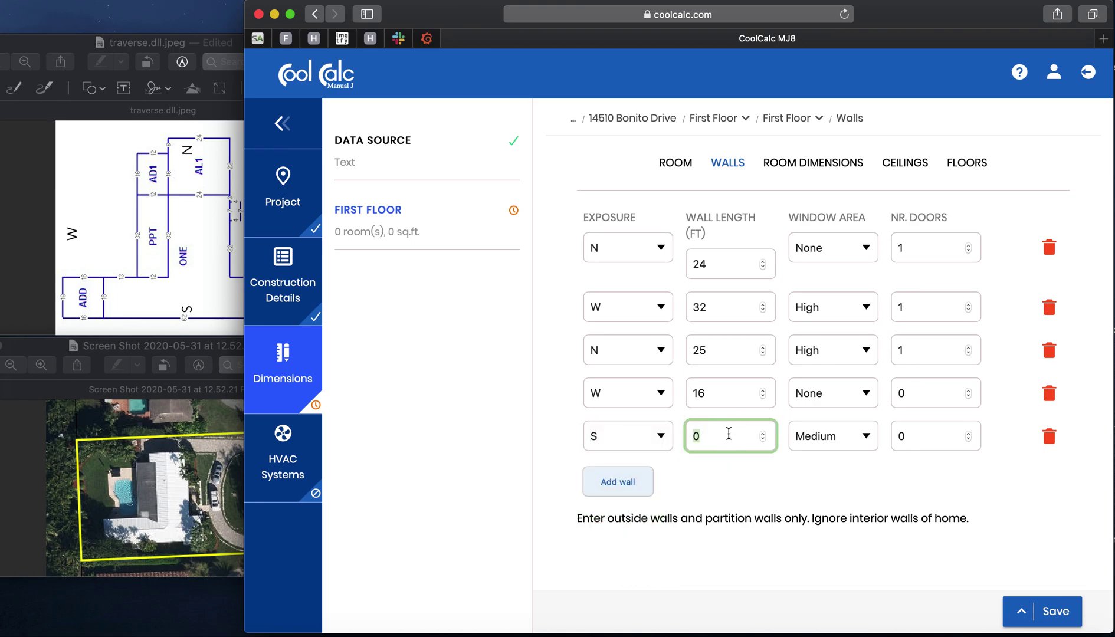
text(62)
click(850, 437)
click(850, 422)
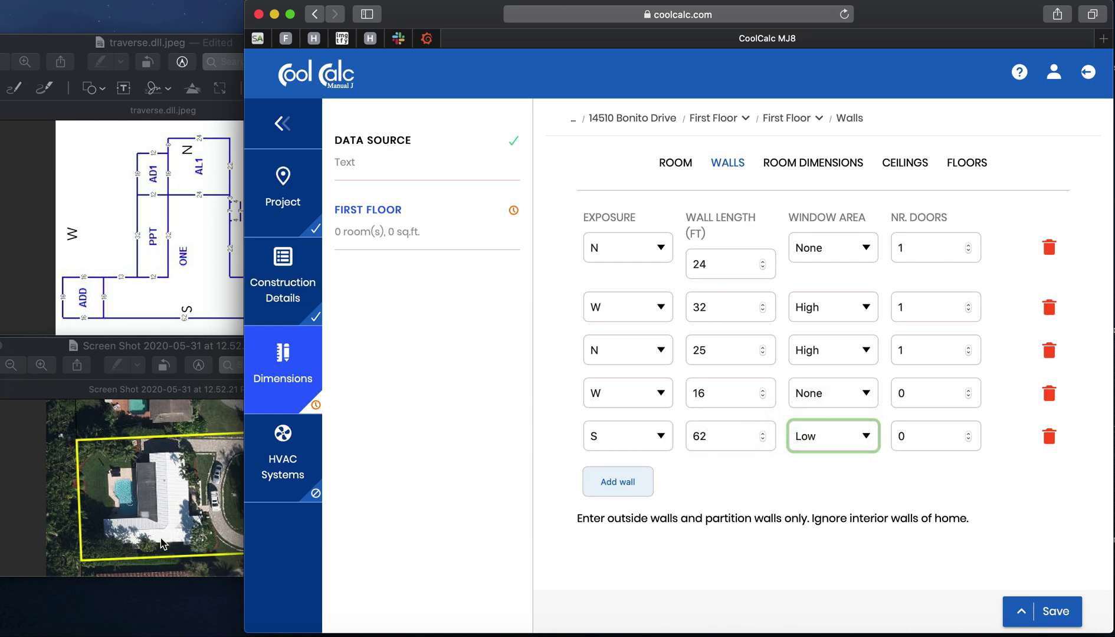
scroll(163, 544, down, 2)
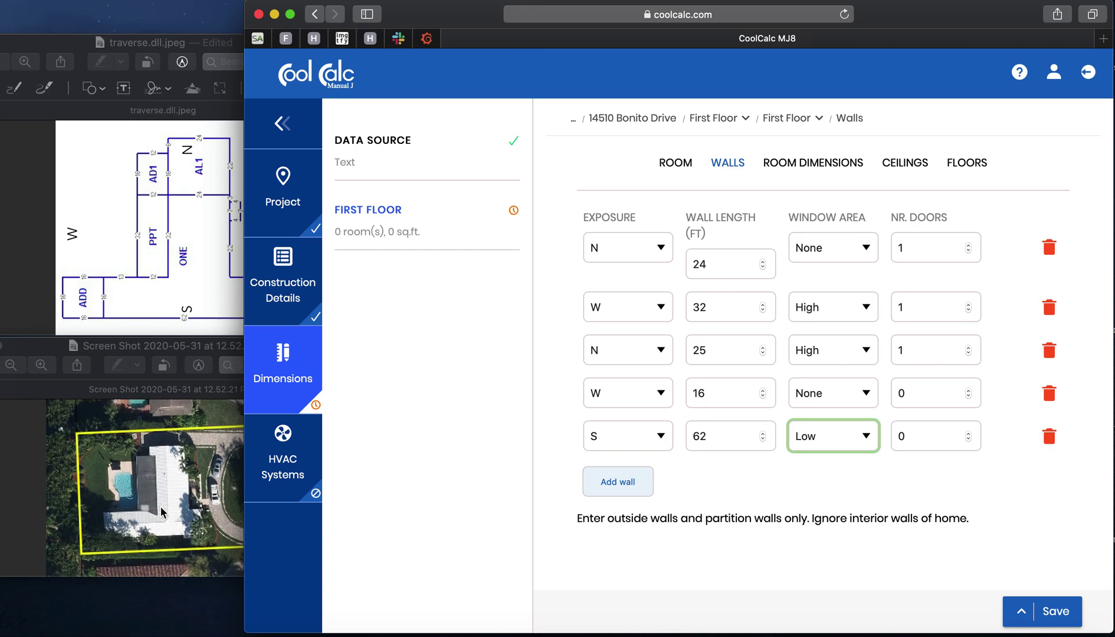
scroll(160, 507, down, 2)
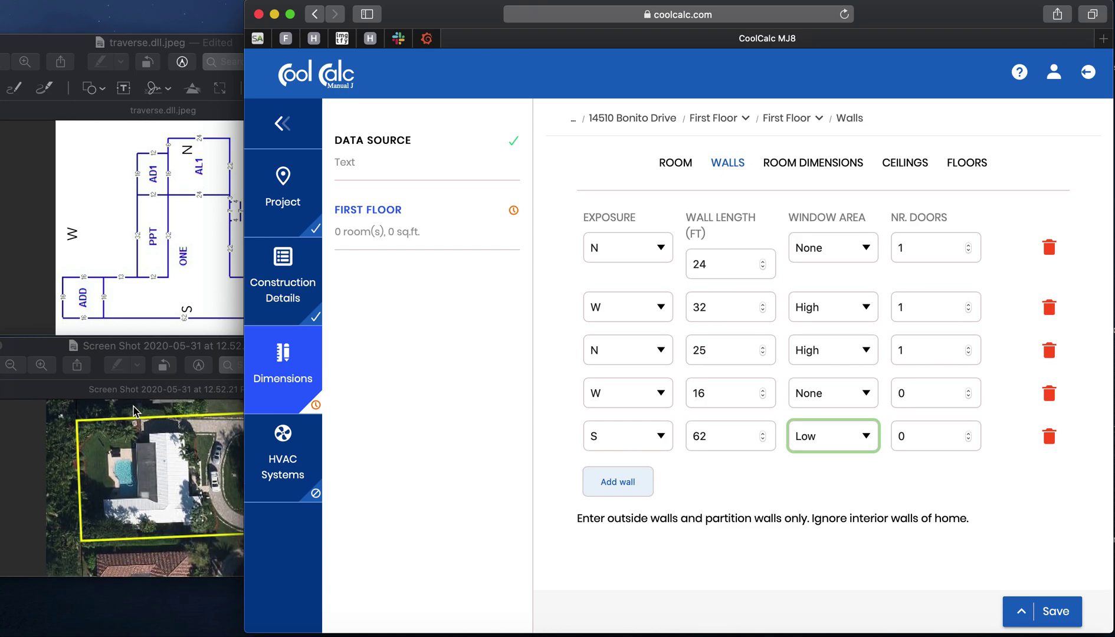
scroll(136, 472, up, 2)
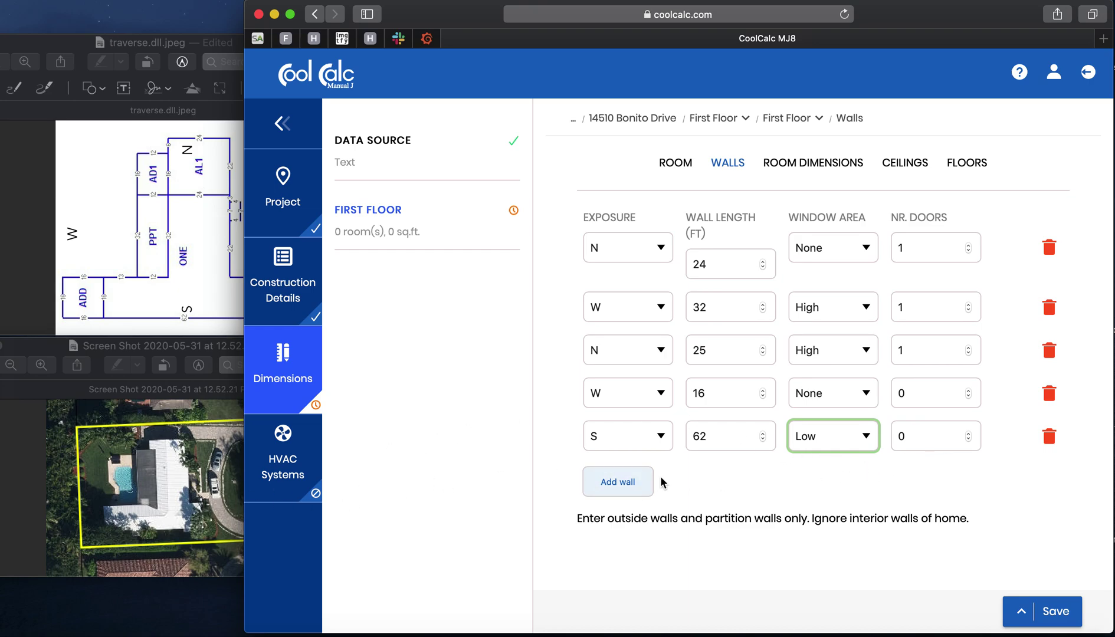
Add an east-facing 16 ft wall with Medium window area
click(617, 481)
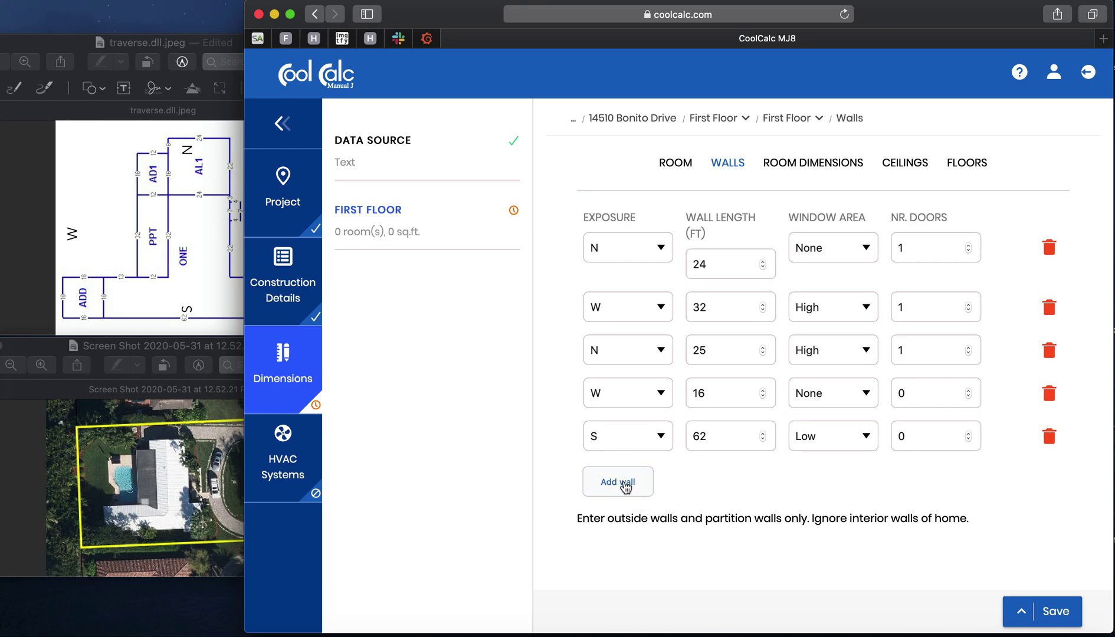
click(623, 480)
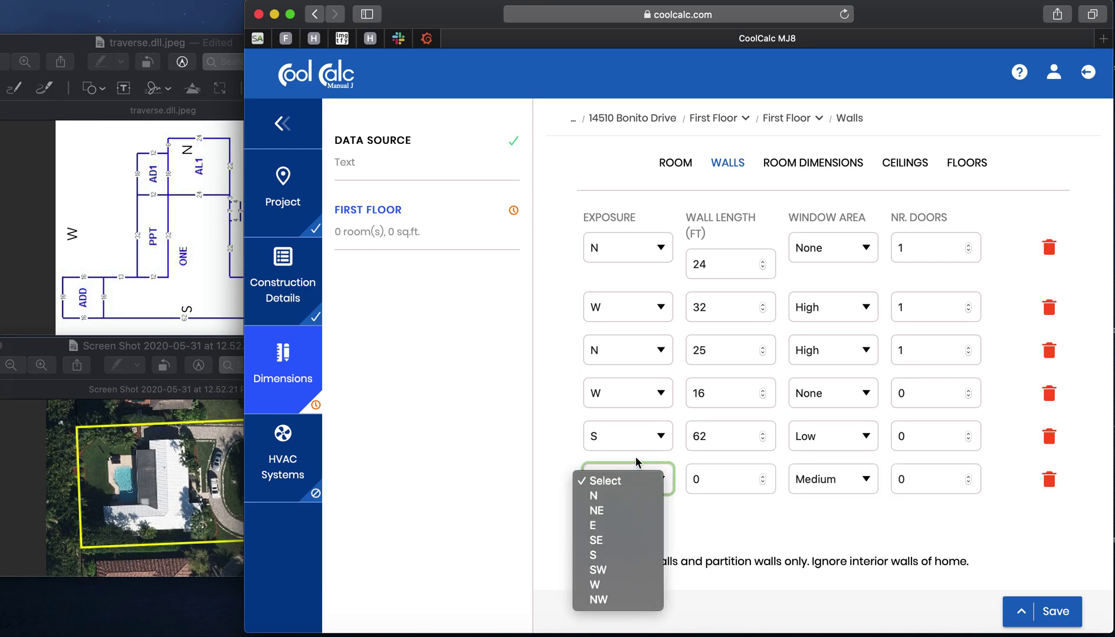
click(612, 526)
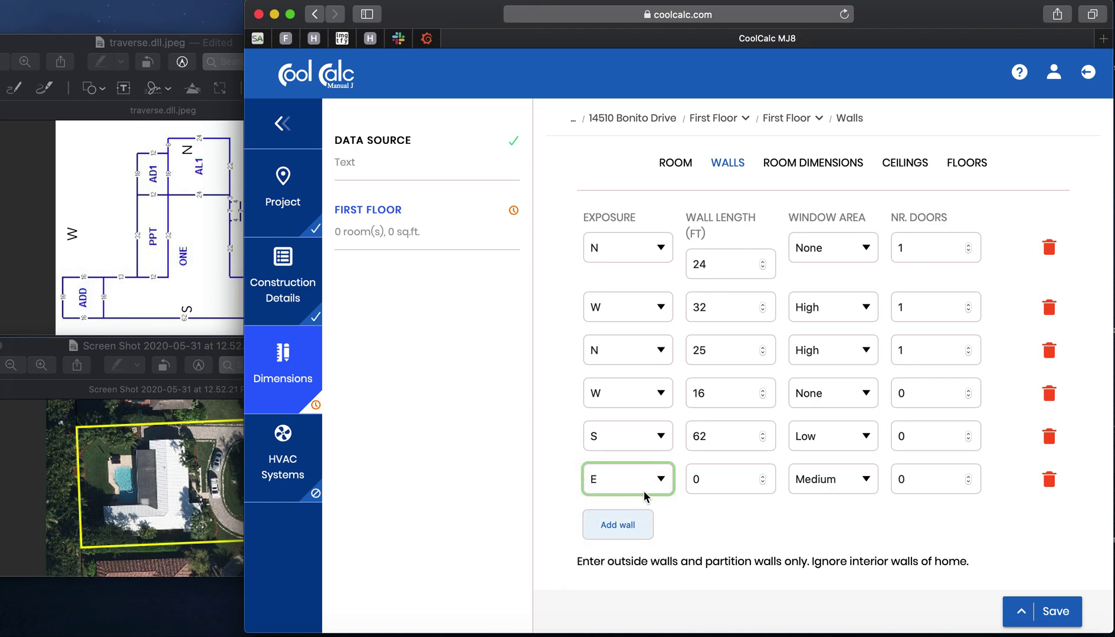
click(651, 485)
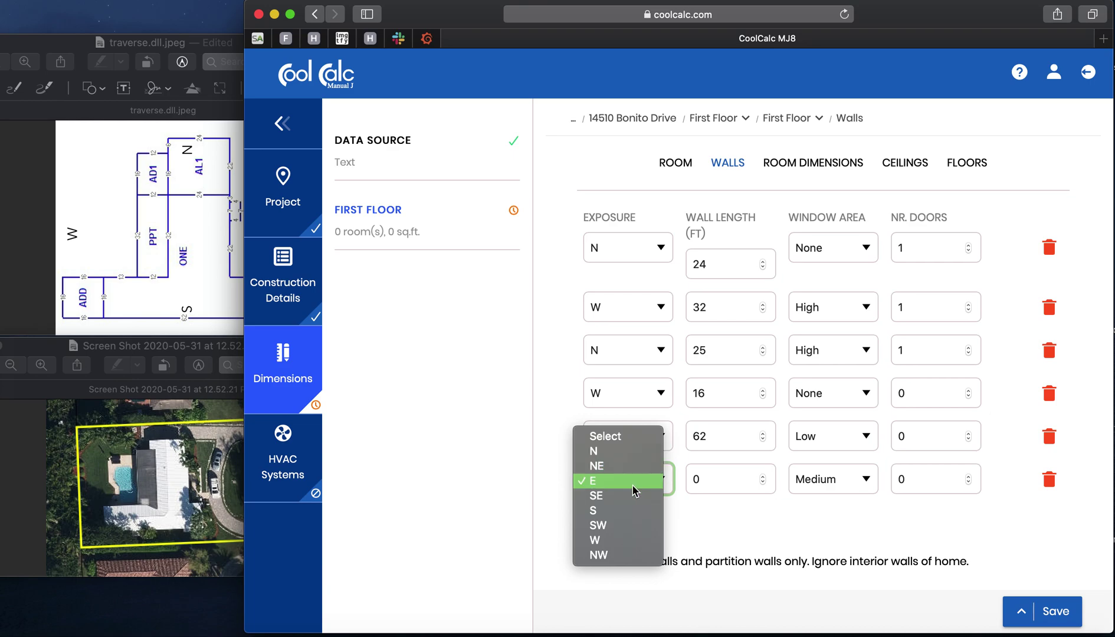
click(636, 483)
click(143, 273)
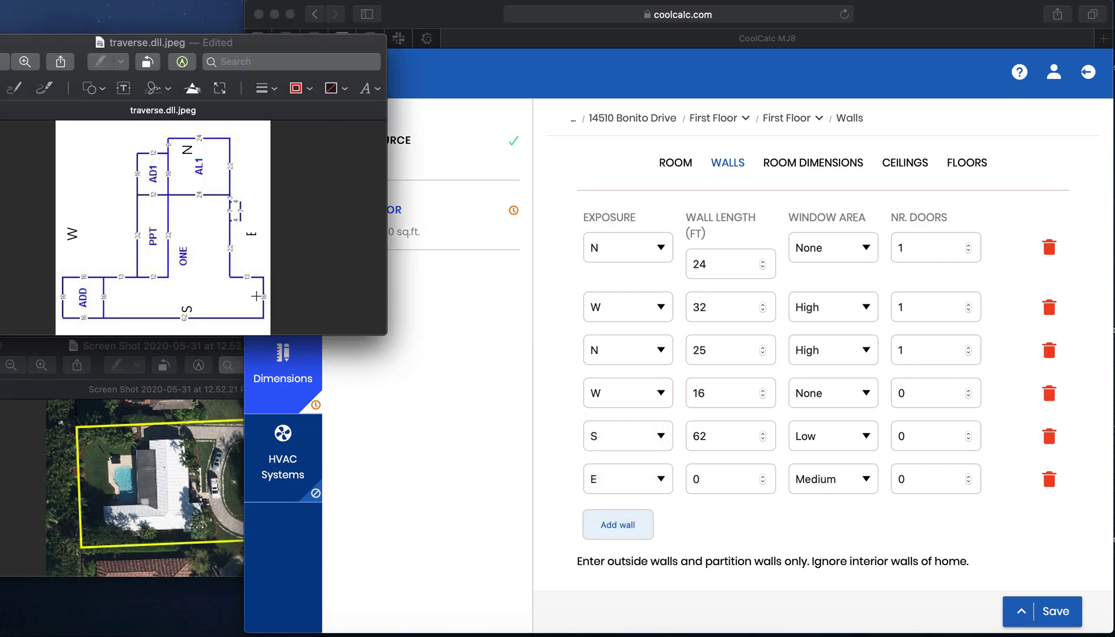
click(723, 483)
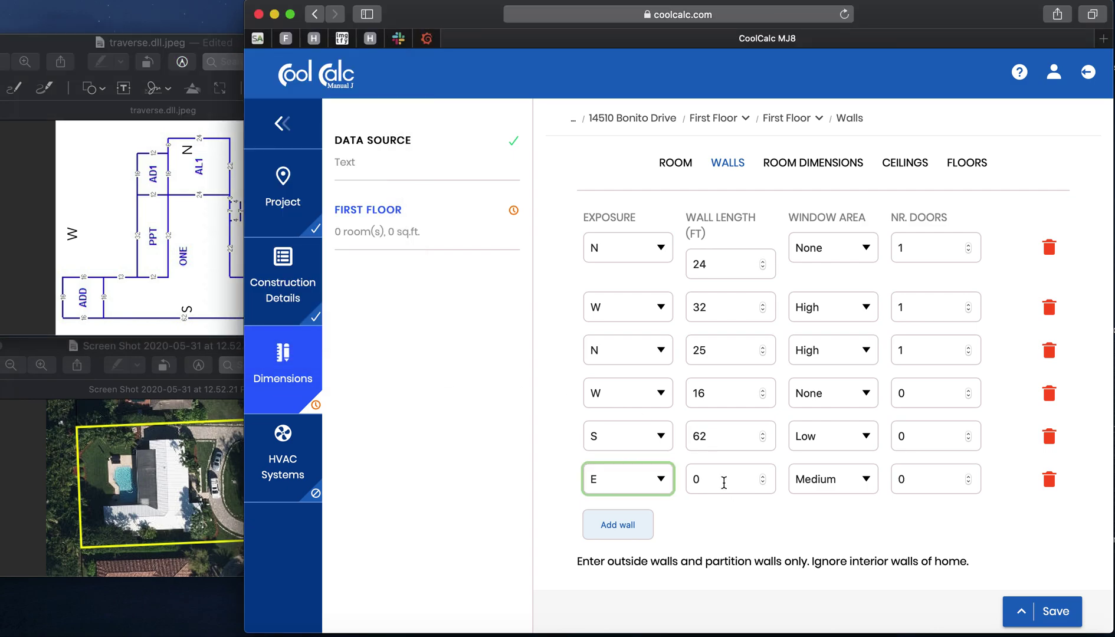
click(724, 483)
key(BackSpace)
text(16)
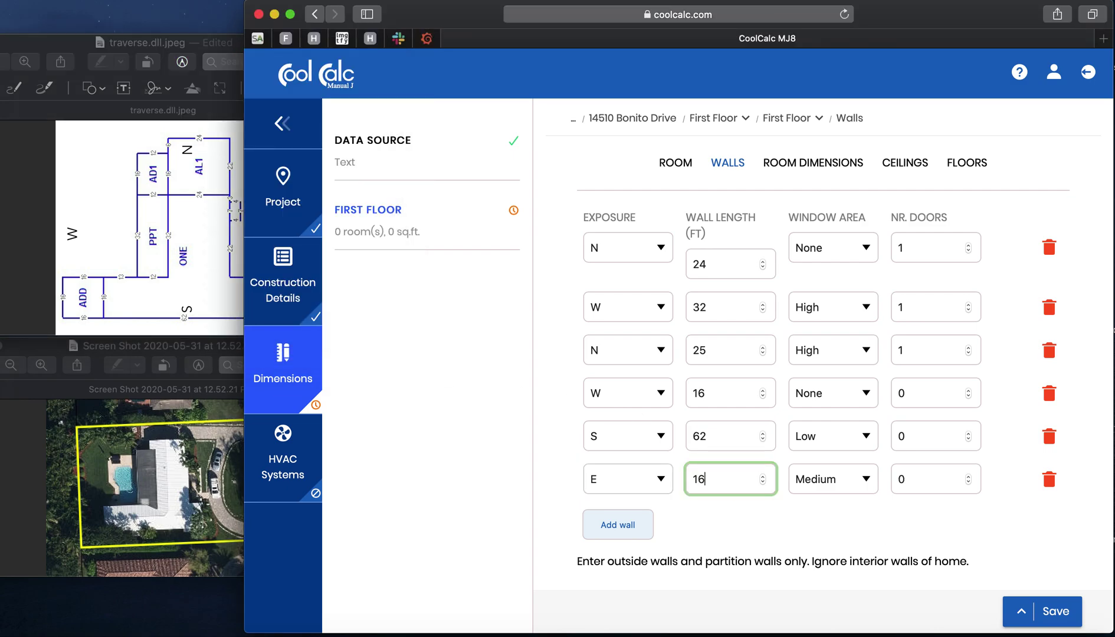
Add a north-facing 13 ft wall with Low window area
click(635, 536)
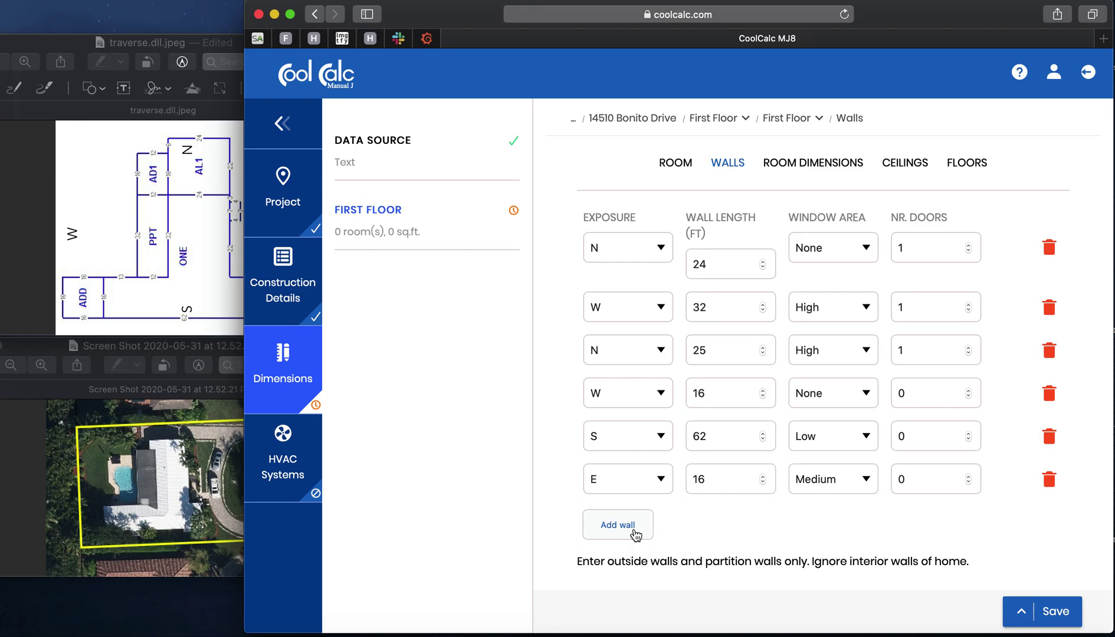
click(648, 524)
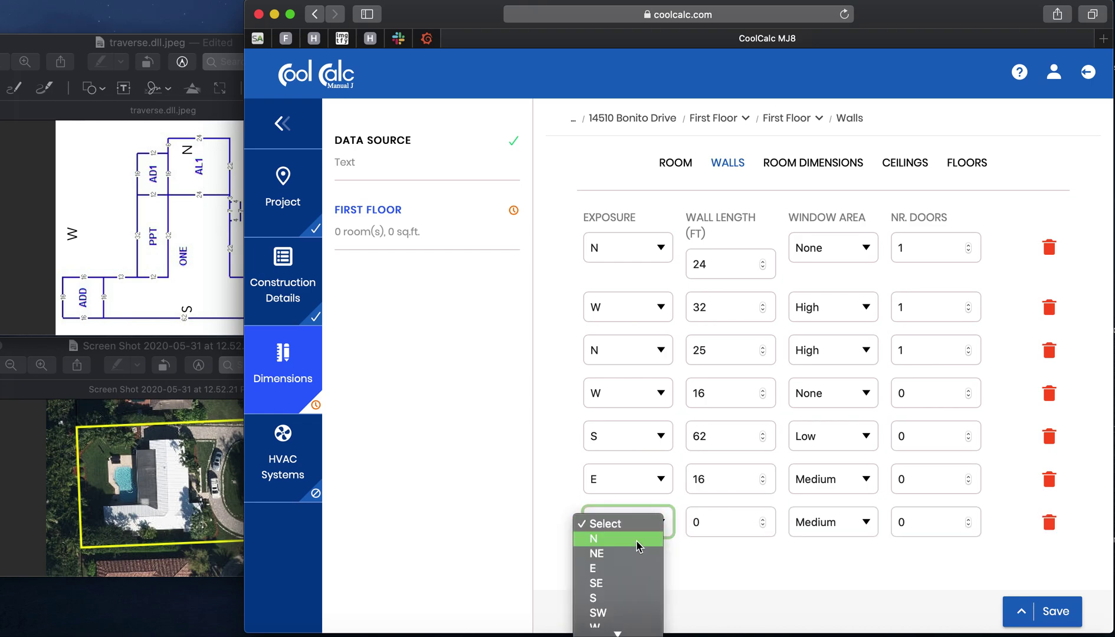
click(636, 541)
click(183, 262)
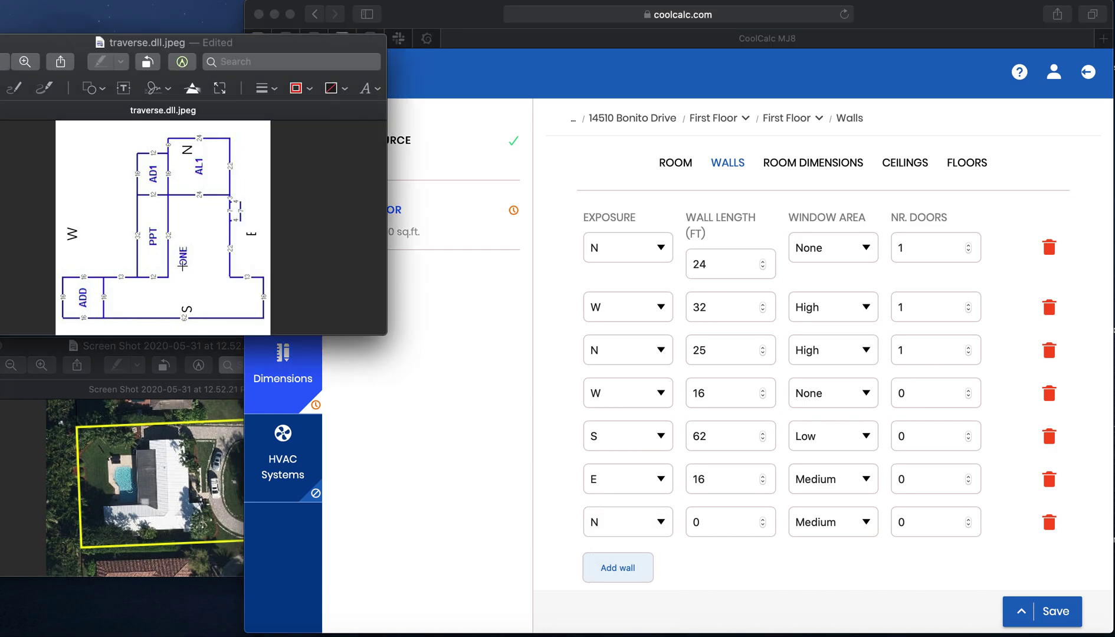
click(701, 522)
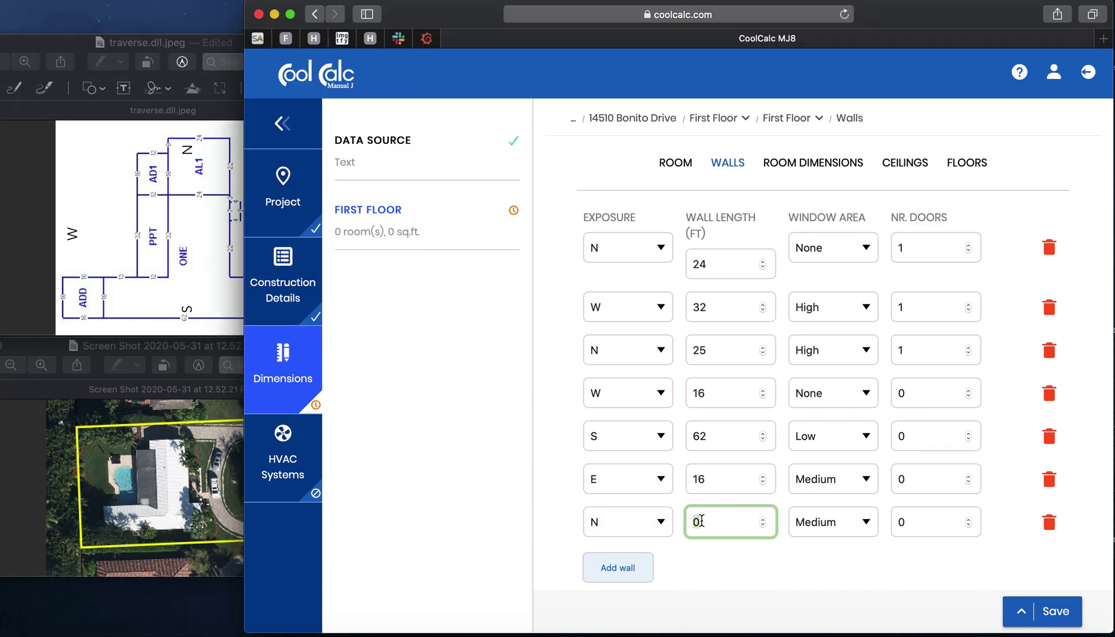
text(13)
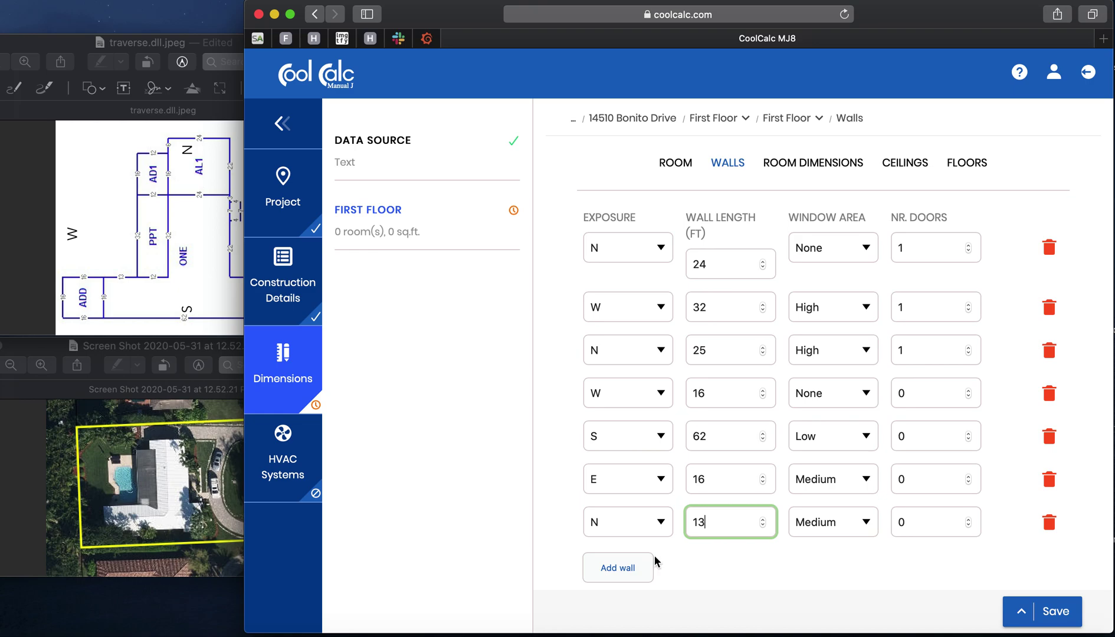
click(837, 524)
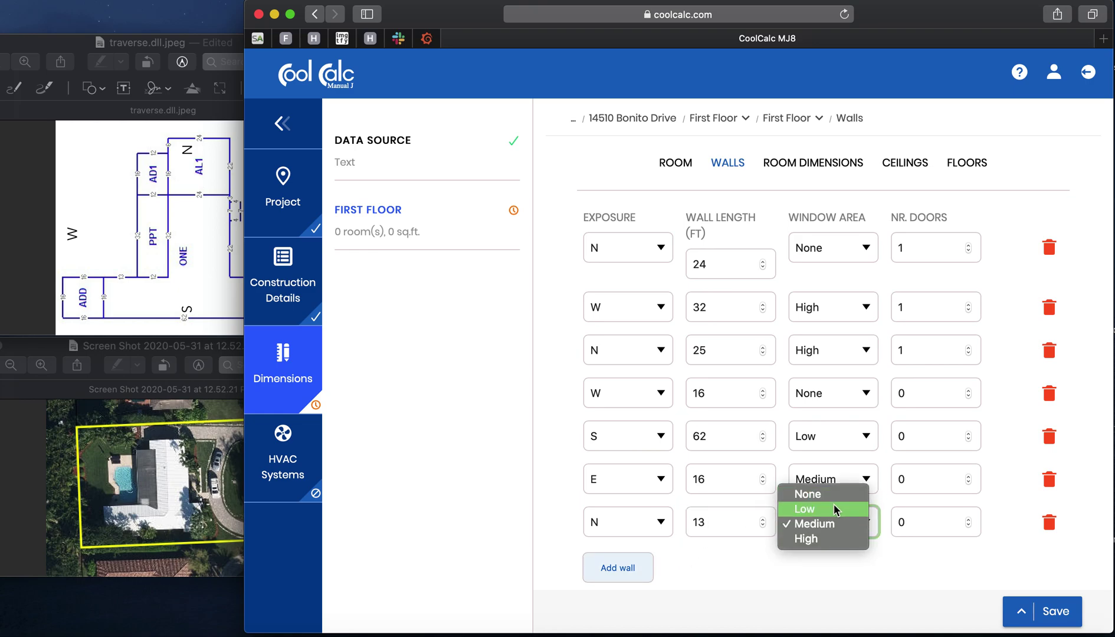
click(836, 511)
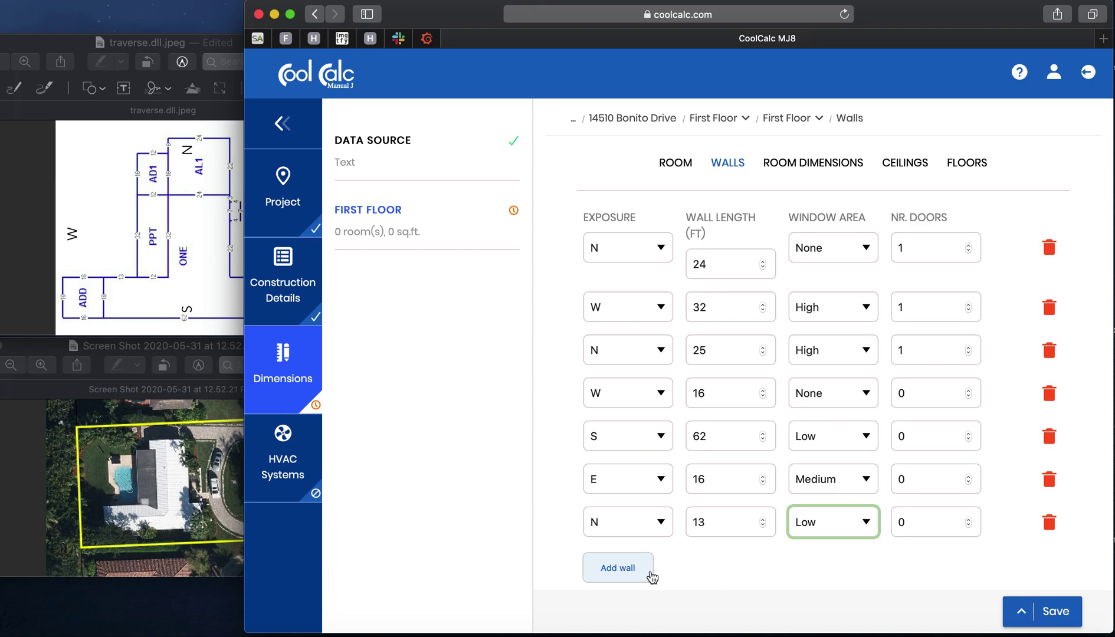
click(209, 293)
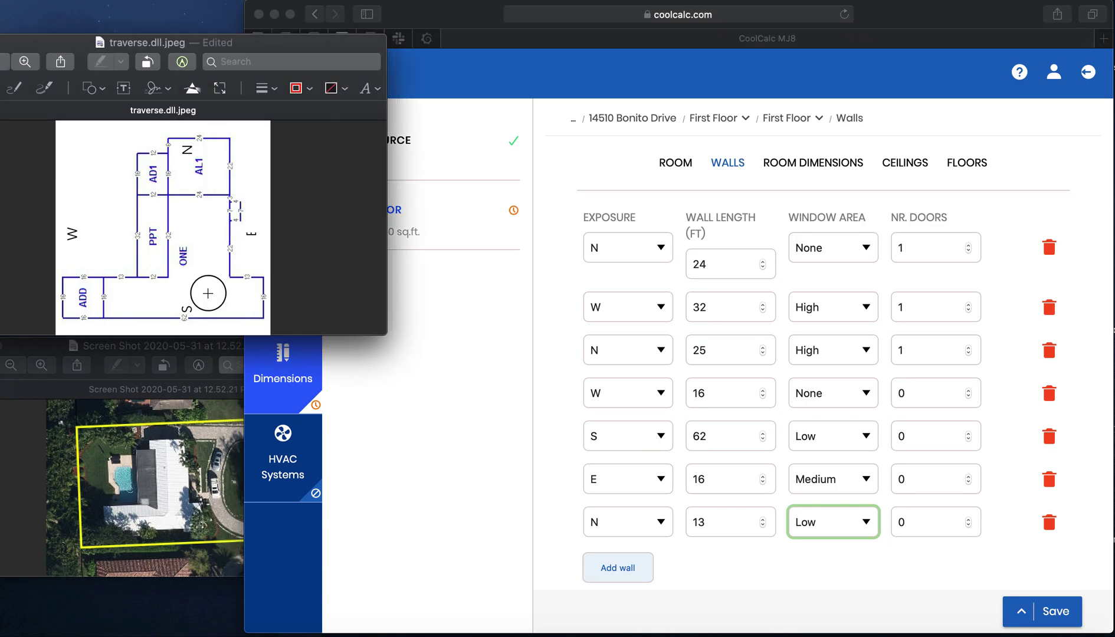
Add an east-facing 32 ft wall with Medium window area
click(630, 572)
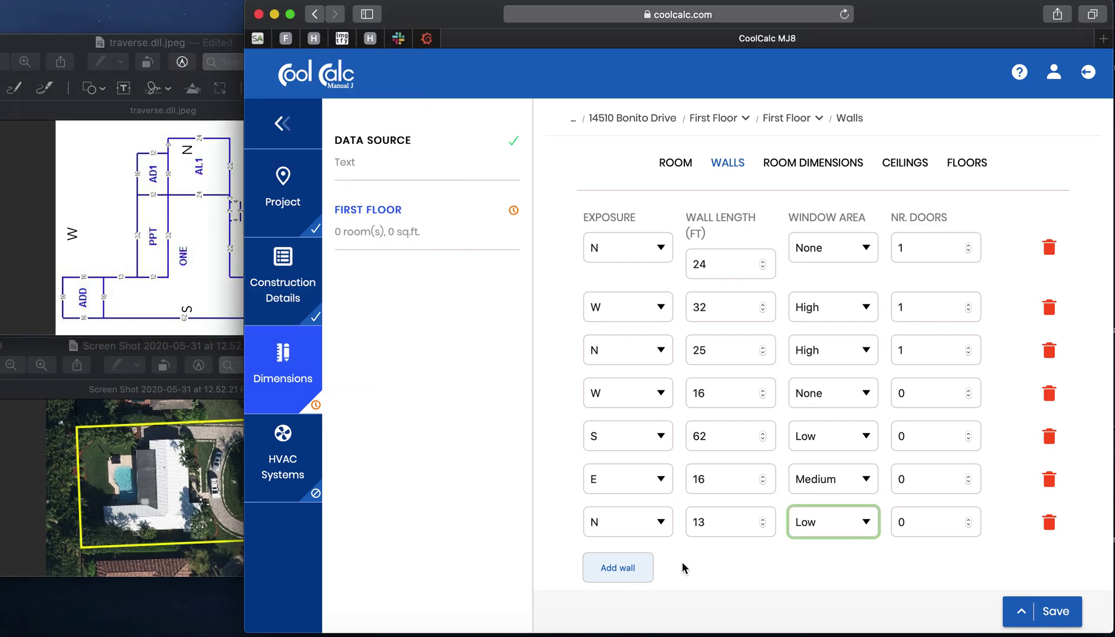
click(642, 568)
click(664, 568)
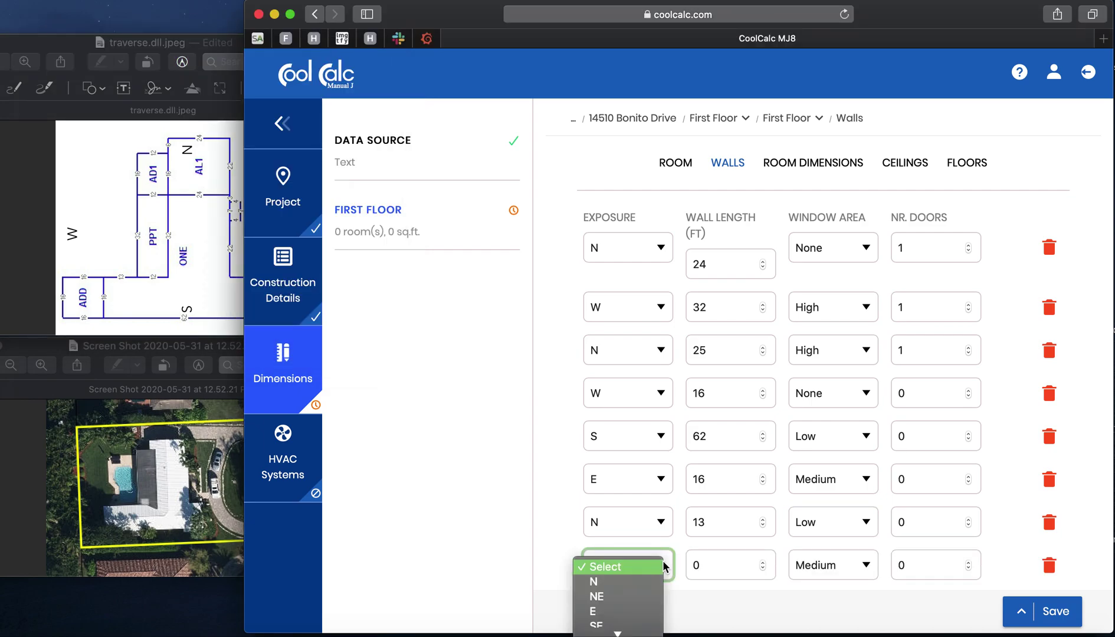
click(630, 612)
click(714, 563)
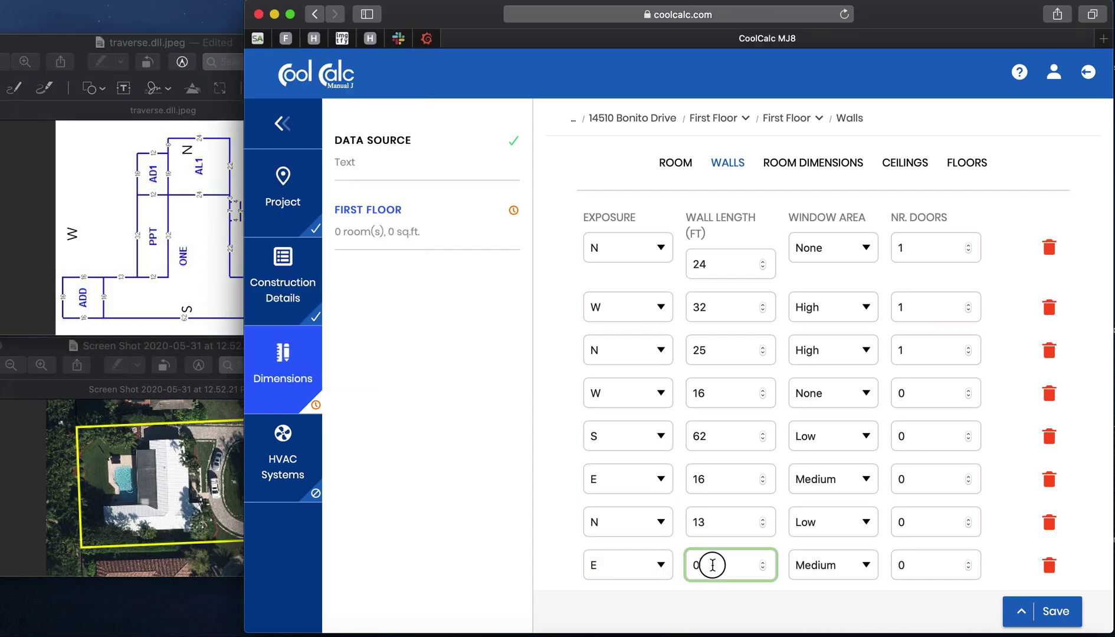
text(32)
scroll(714, 563, down, 3)
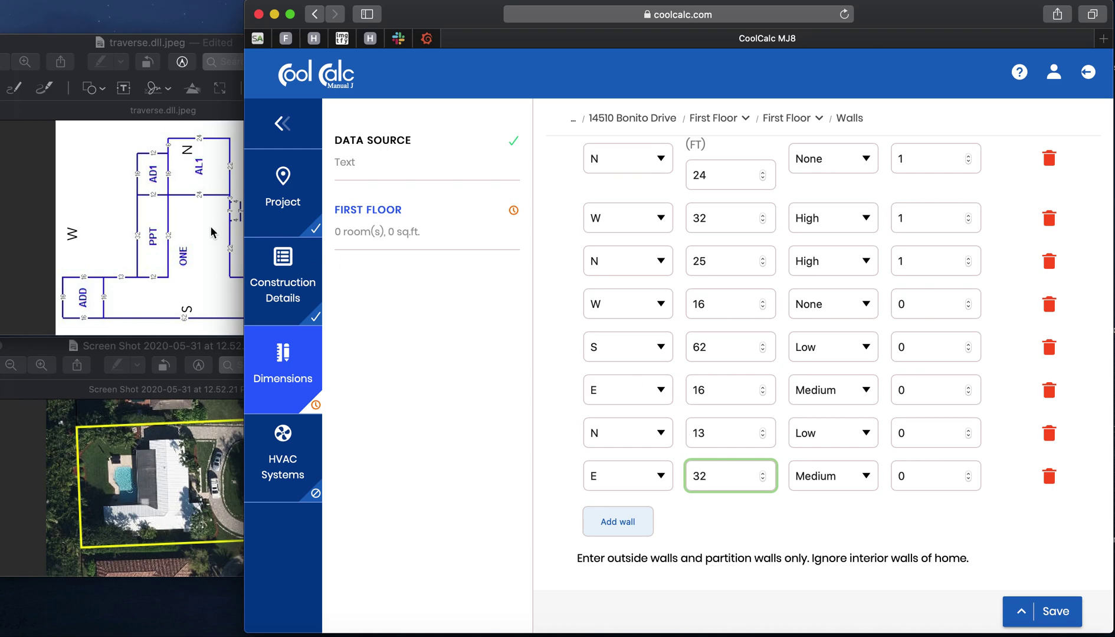
scroll(724, 359, up, 1)
scroll(725, 358, up, 2)
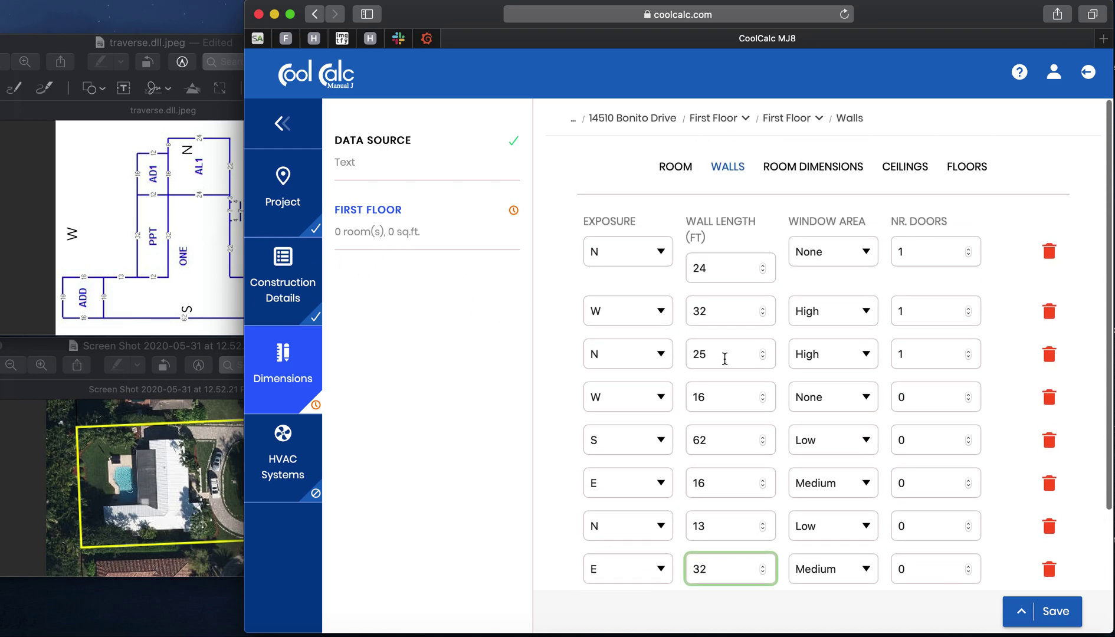
scroll(732, 360, down, 2)
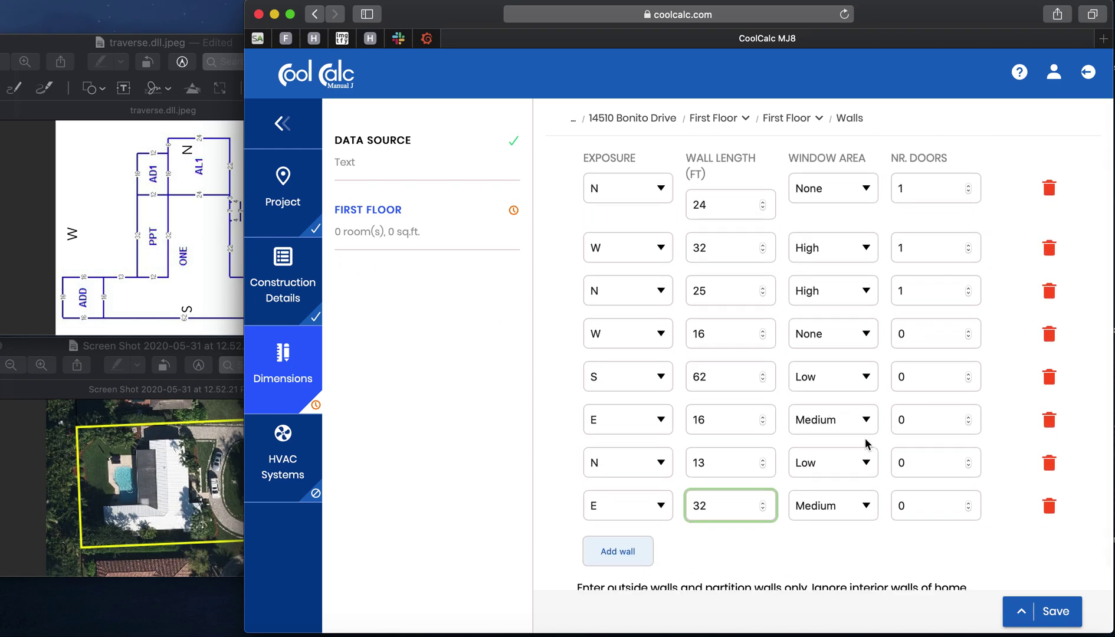
Save the First Floor wall entries, review its dimensions, ceilings and floors, then return to room details
click(1065, 626)
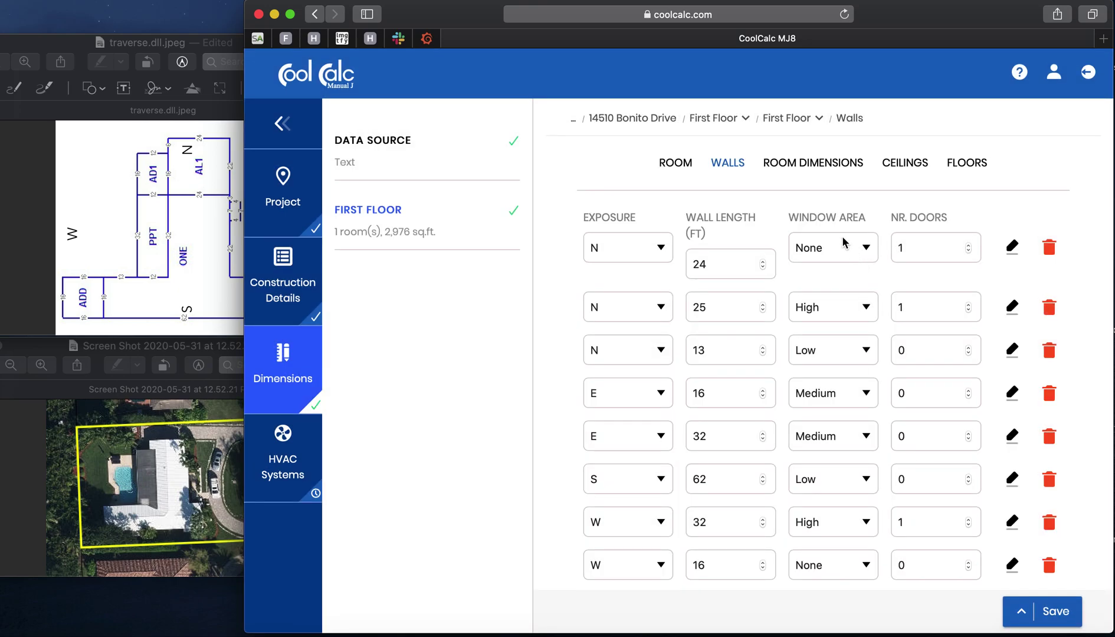
click(814, 168)
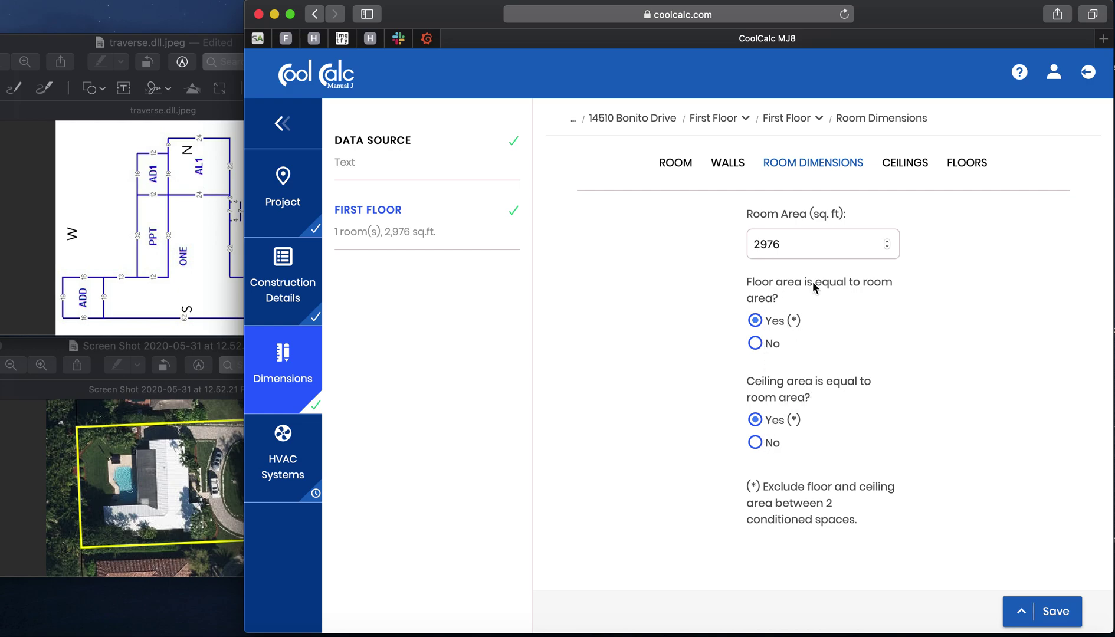
click(907, 168)
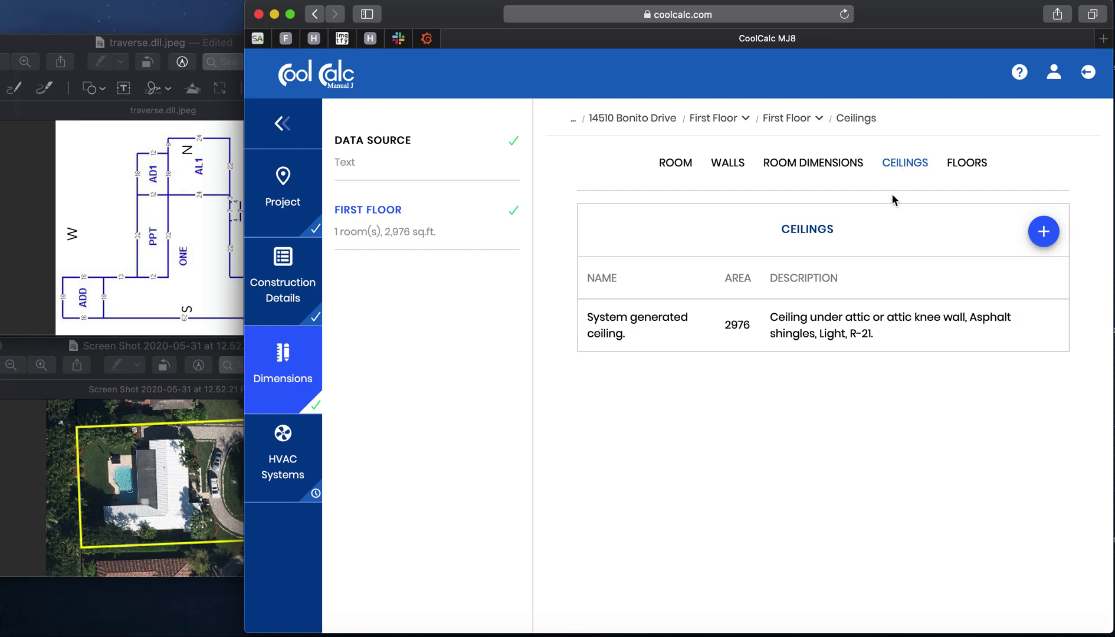
click(967, 165)
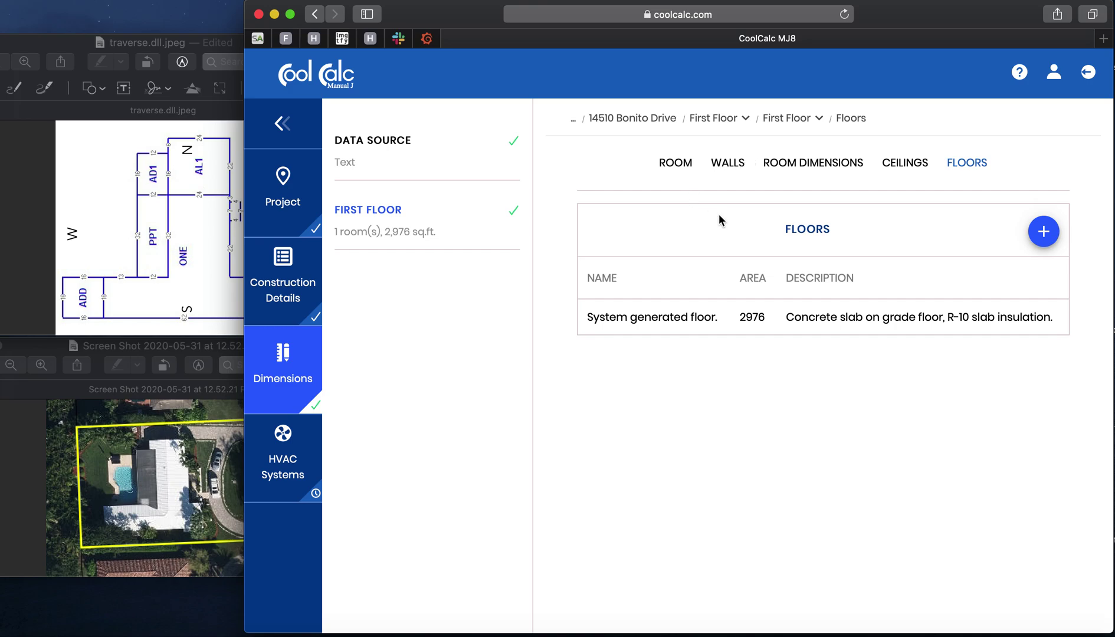
click(682, 171)
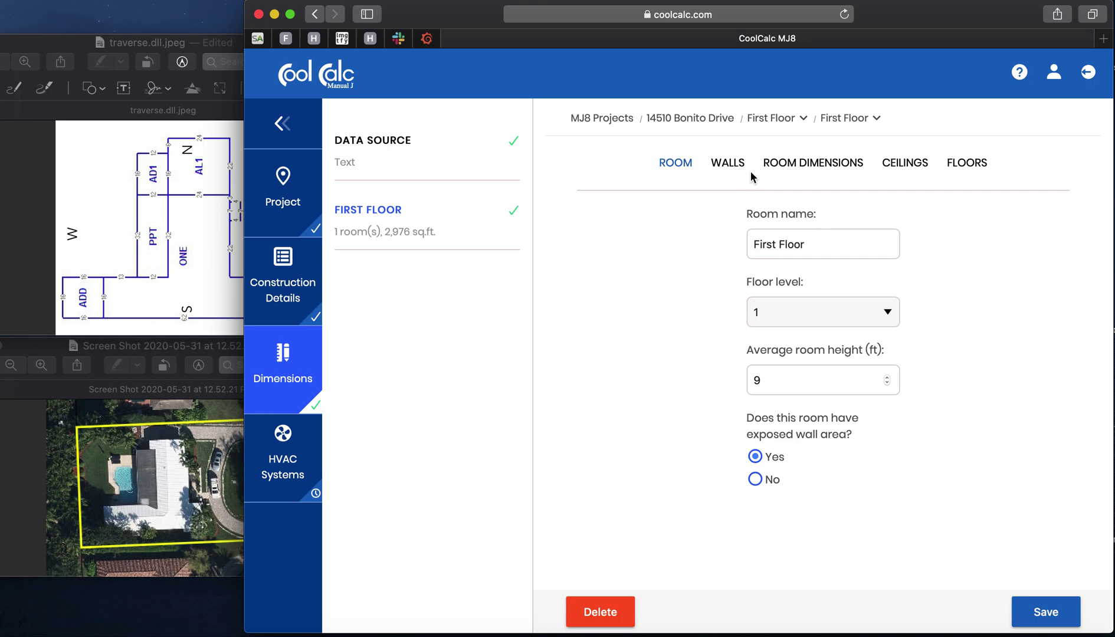
Change the first 24 ft north wall to a Partition bordering a garage under attic and save
click(819, 176)
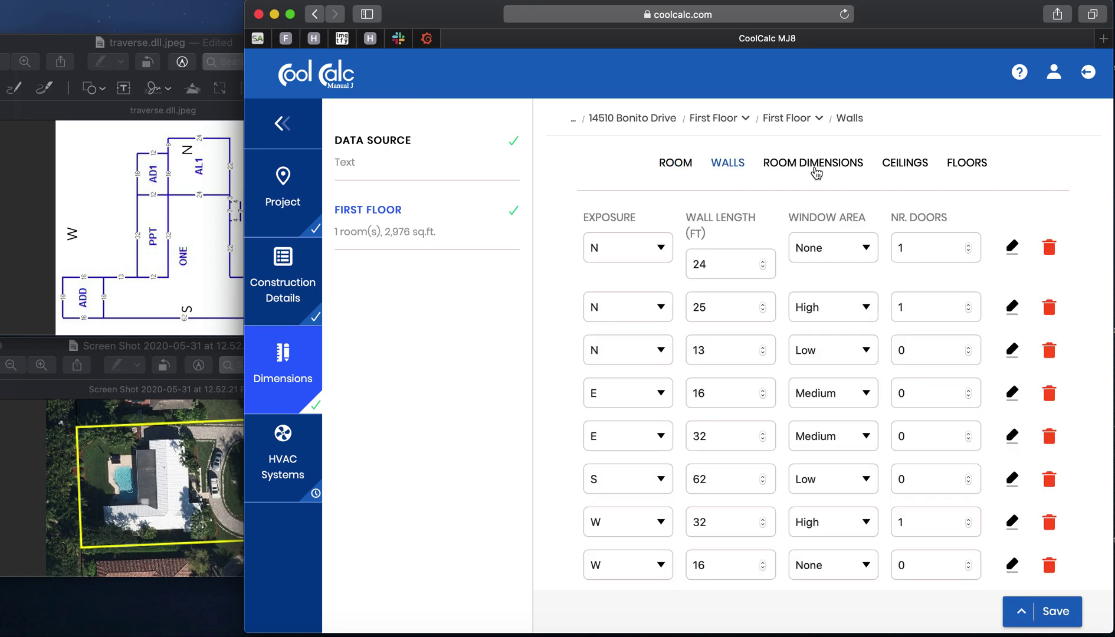
scroll(815, 175, down, 3)
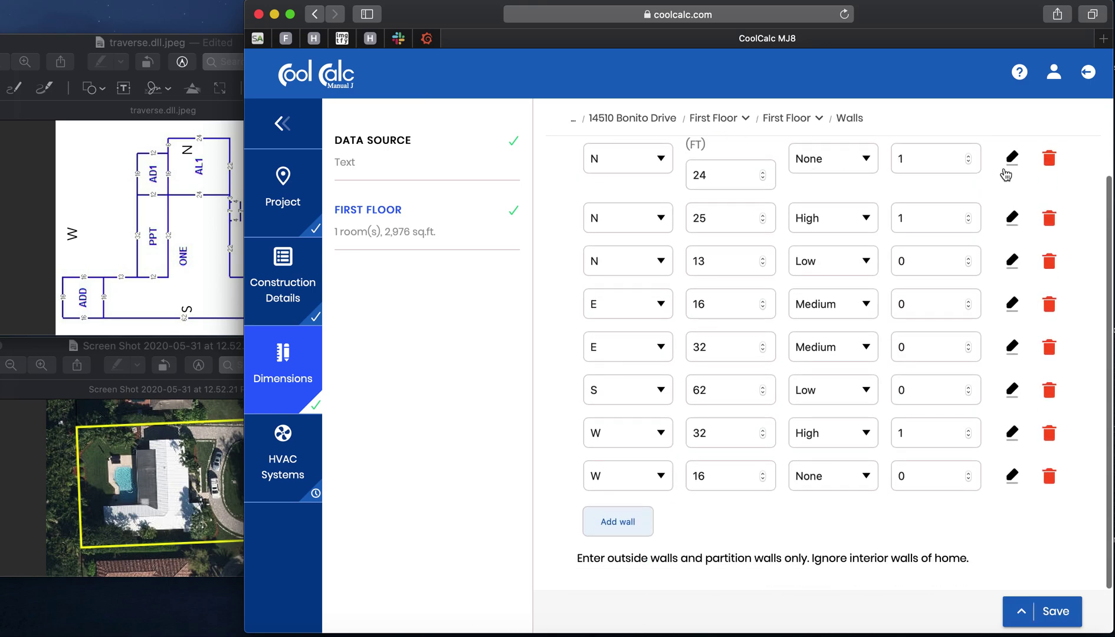
click(1012, 160)
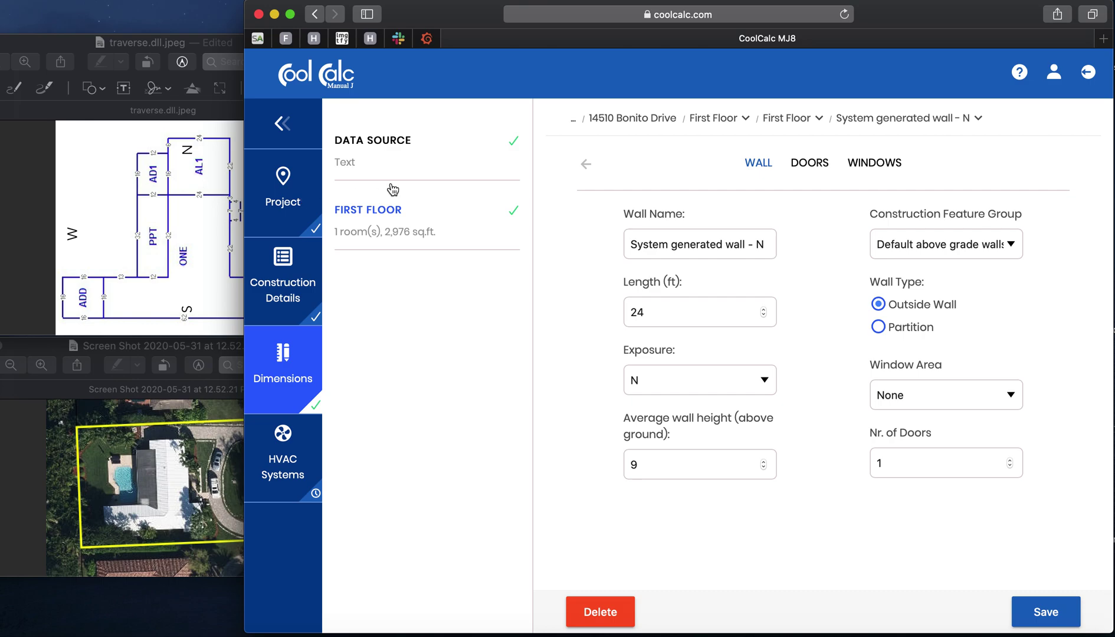
click(878, 327)
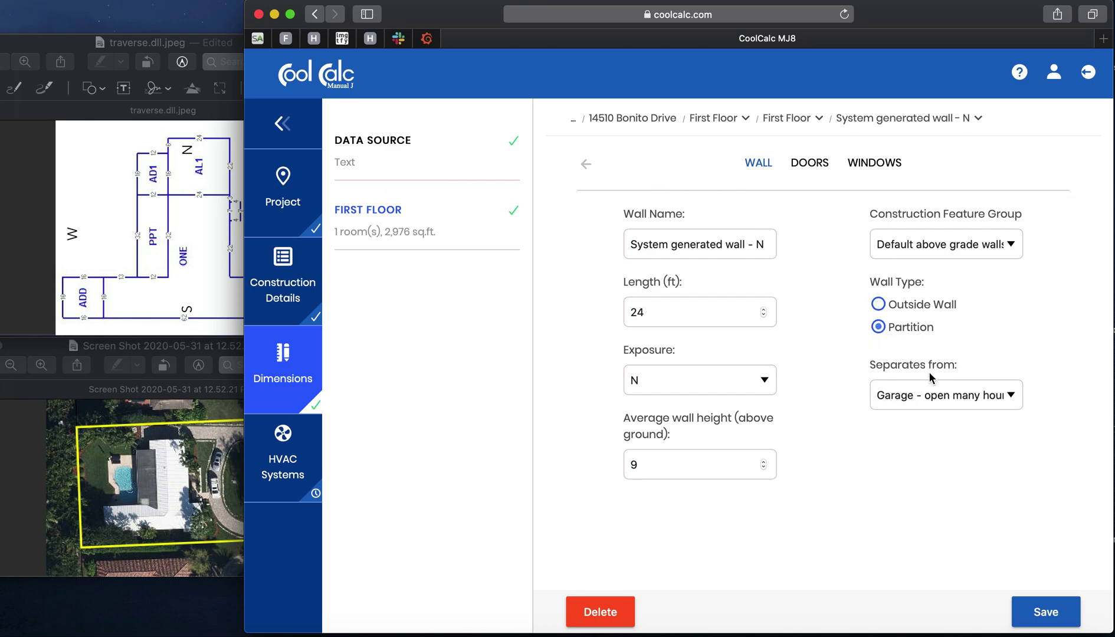
click(987, 395)
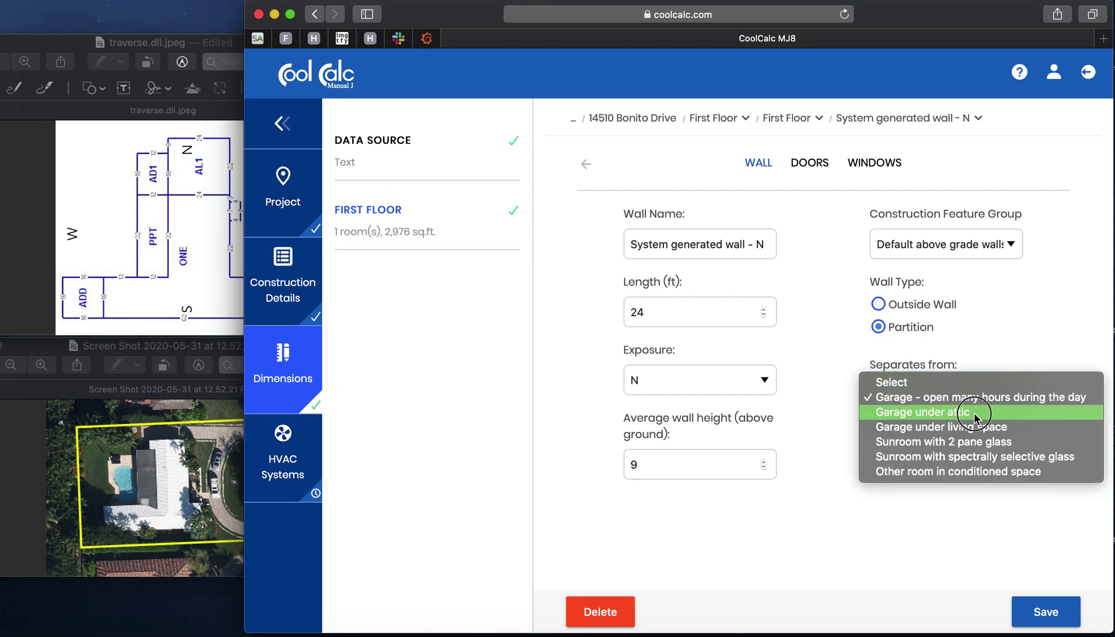
click(989, 412)
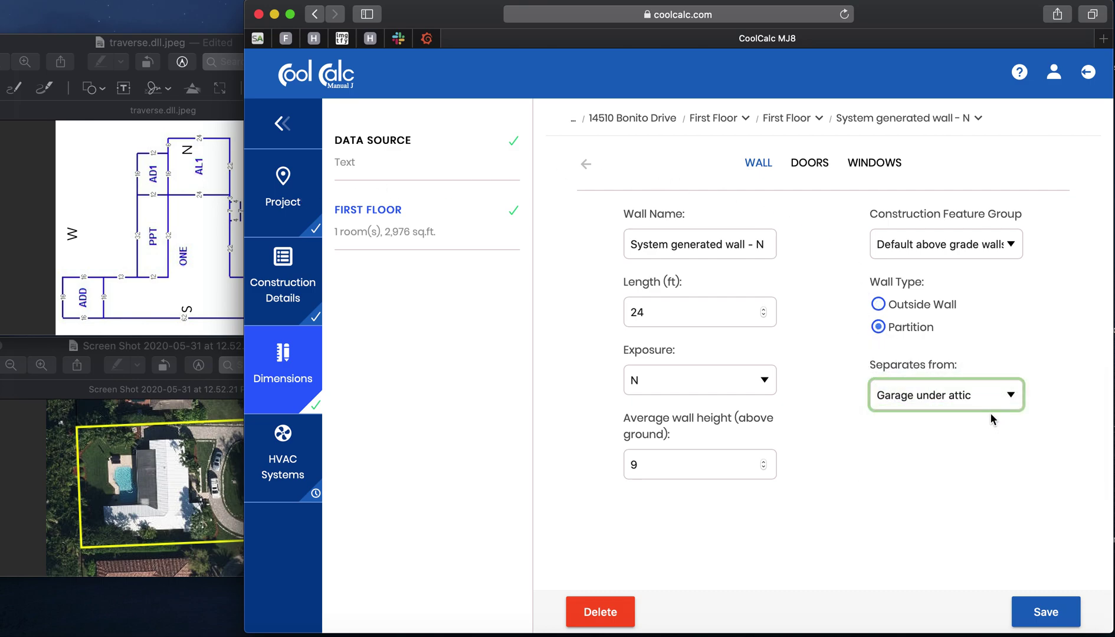
click(1049, 605)
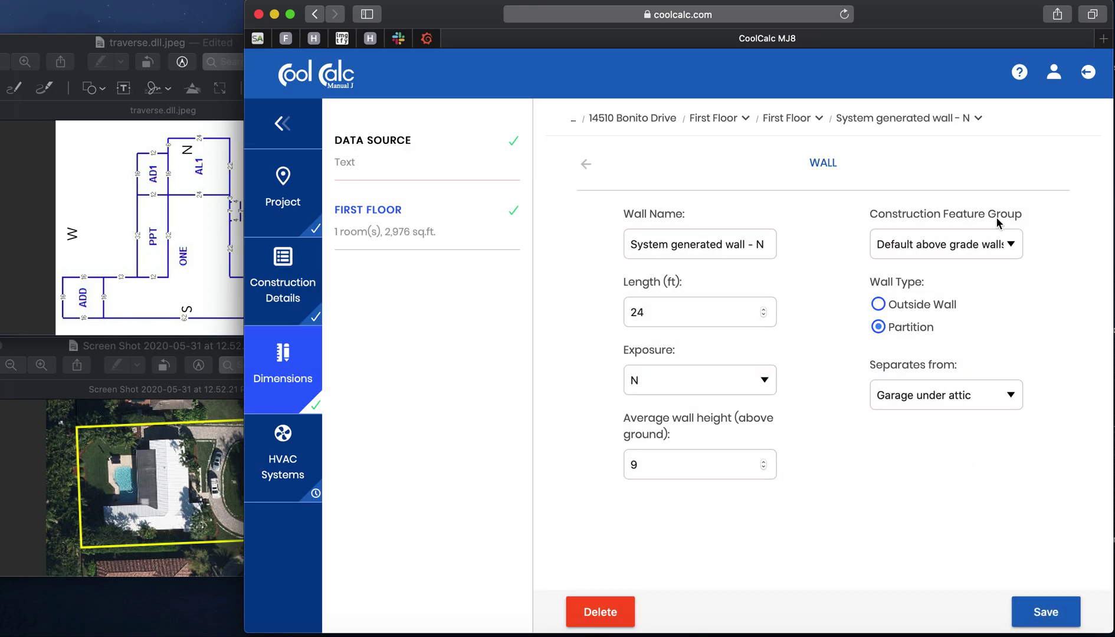
Go from the First Floor room list back to the project's HVAC Systems section
click(781, 120)
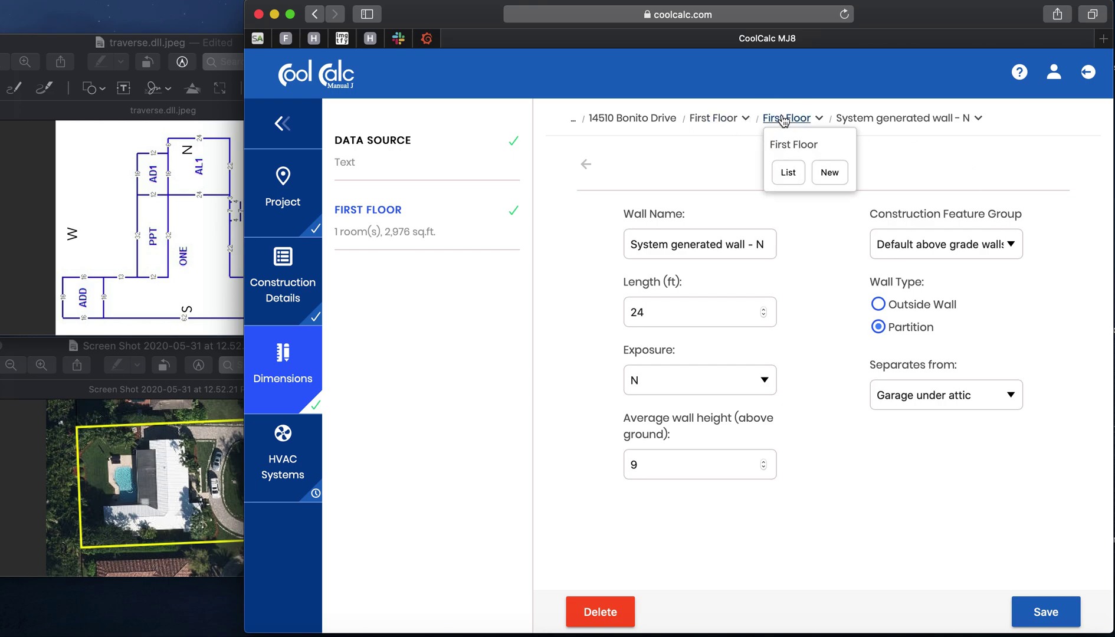
click(778, 117)
click(782, 119)
click(784, 173)
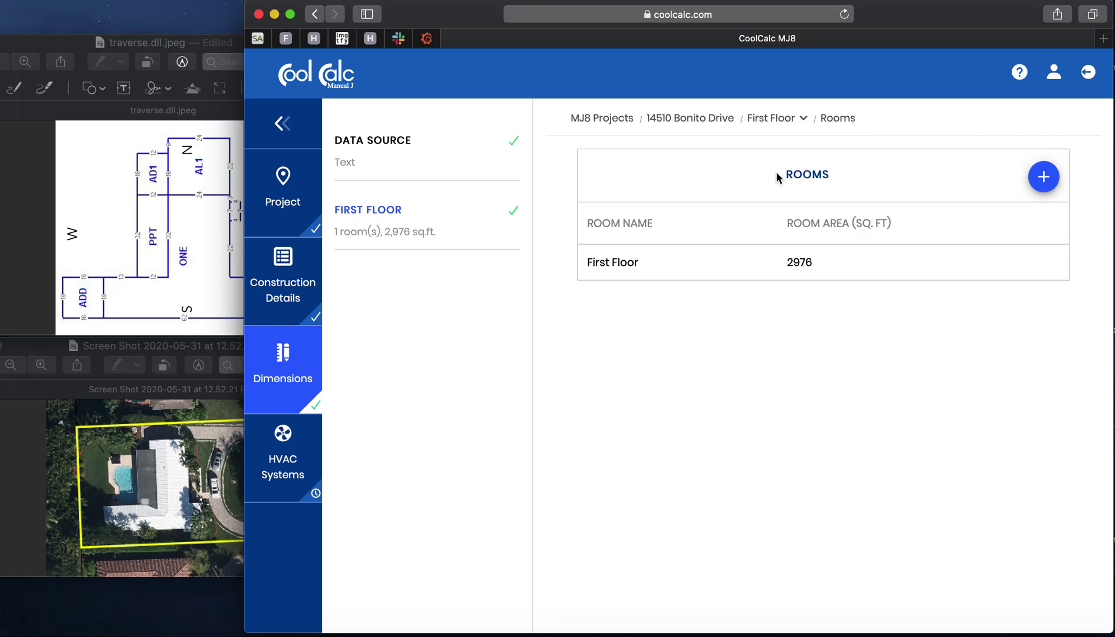
click(717, 121)
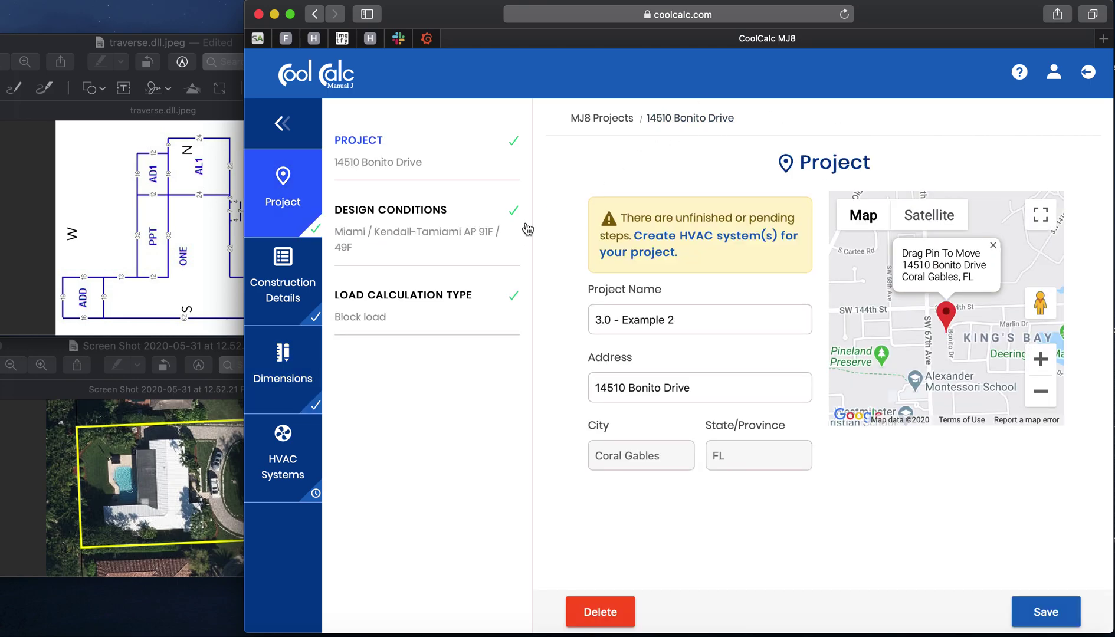
click(279, 309)
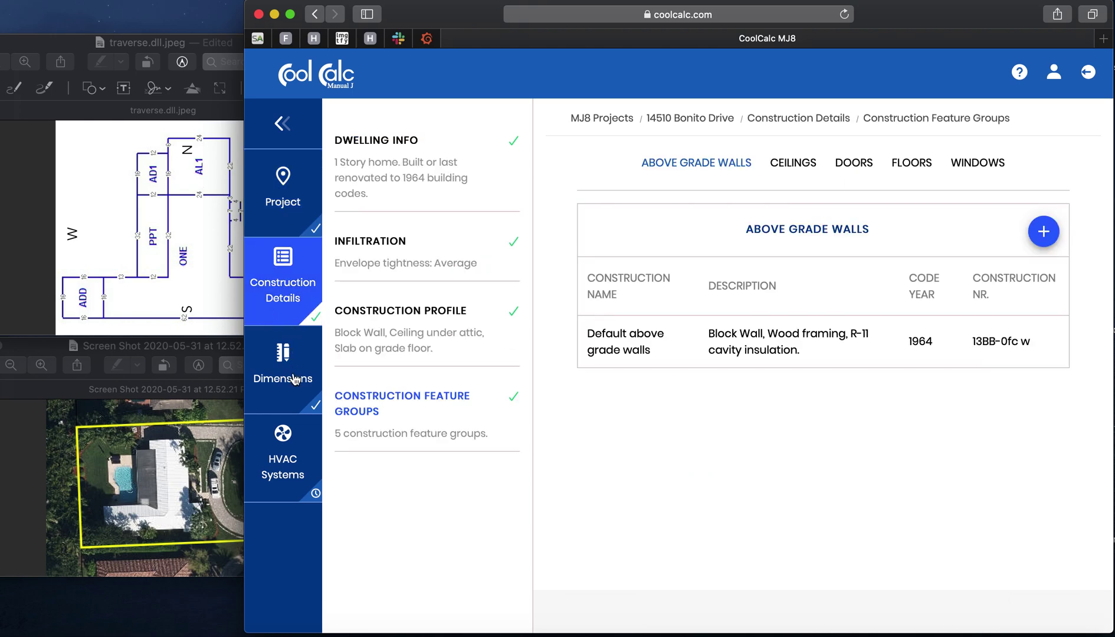
click(295, 379)
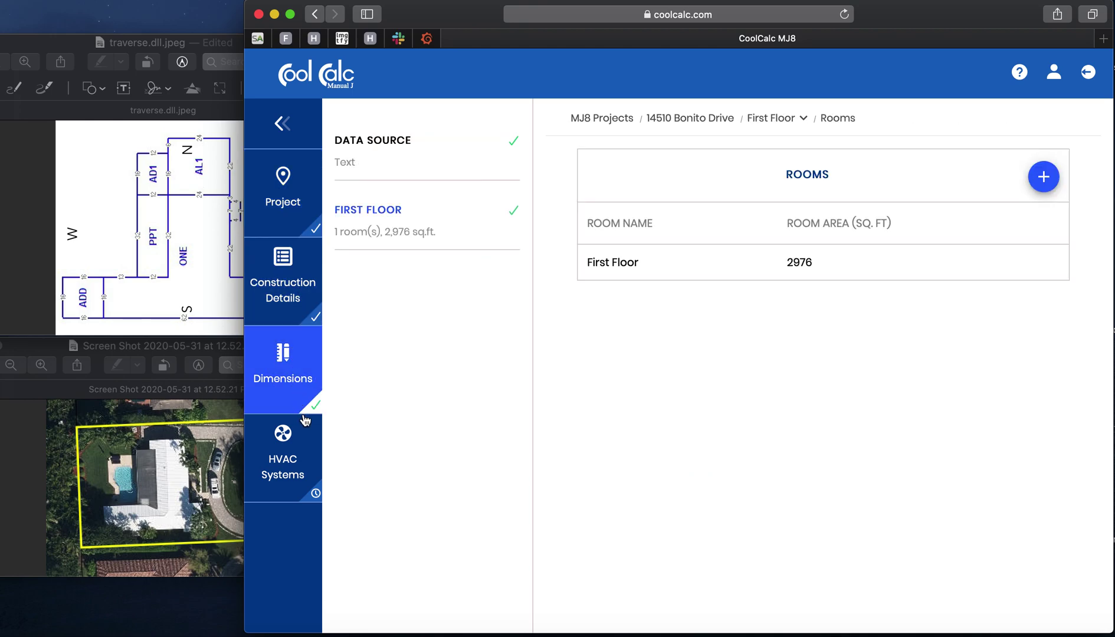
click(296, 459)
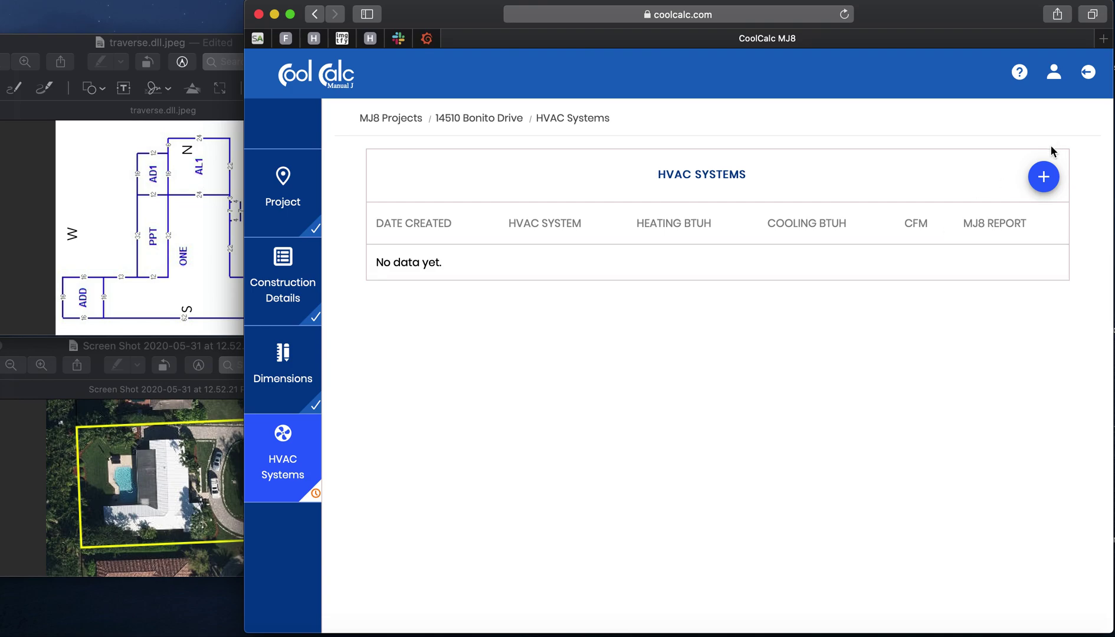
Add a new HVAC system named Current, keeping the default settings, and continue
click(1043, 177)
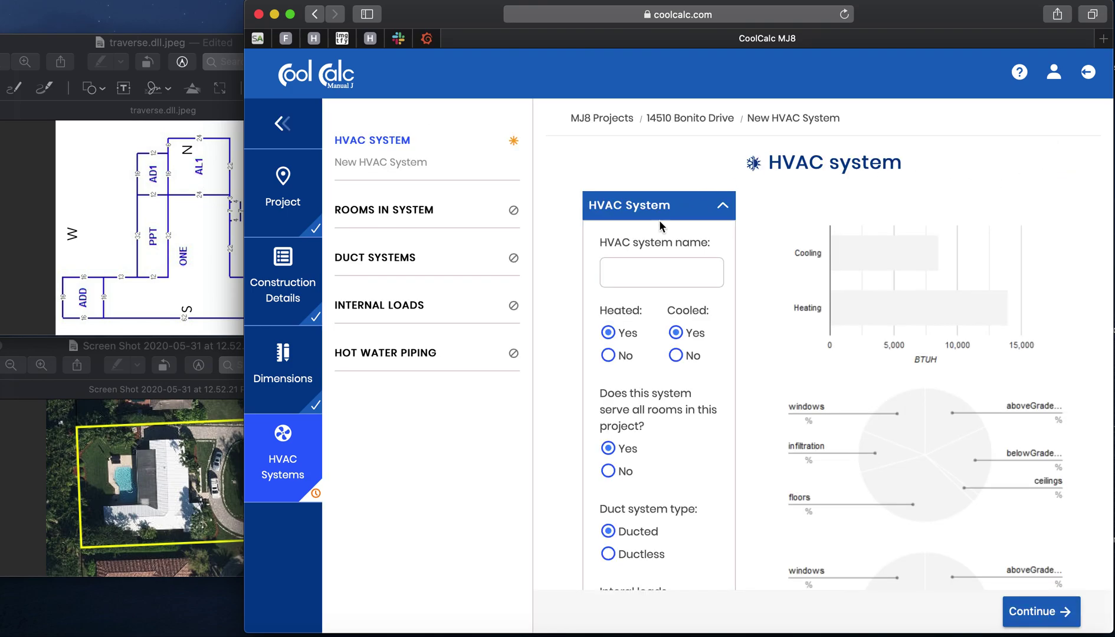
click(632, 271)
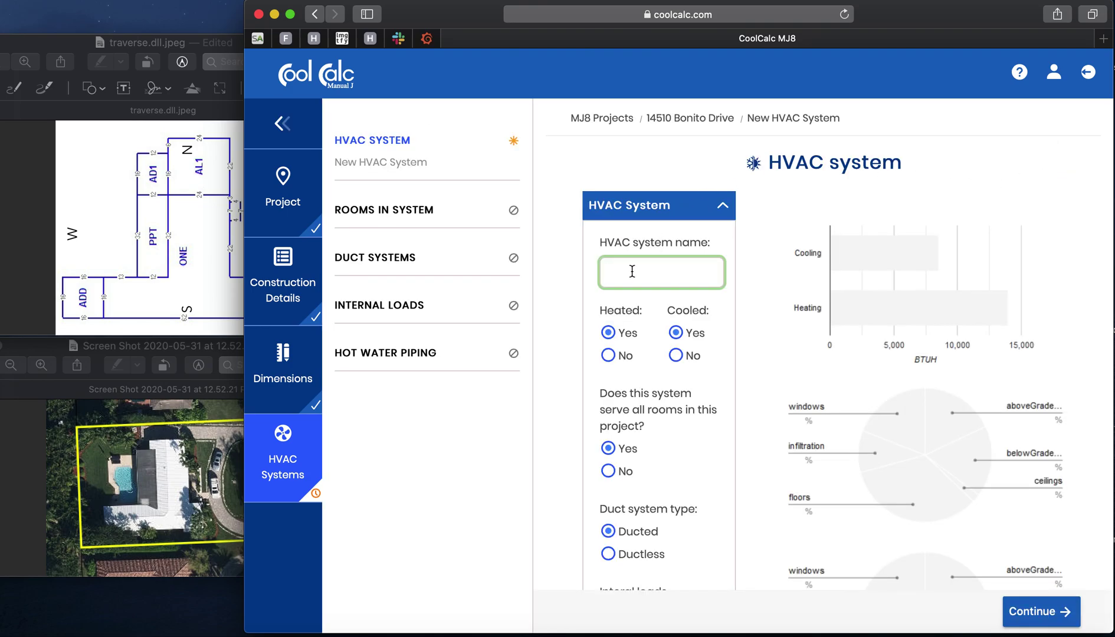
text(M)
scroll(695, 334, down, 3)
scroll(696, 334, down, 5)
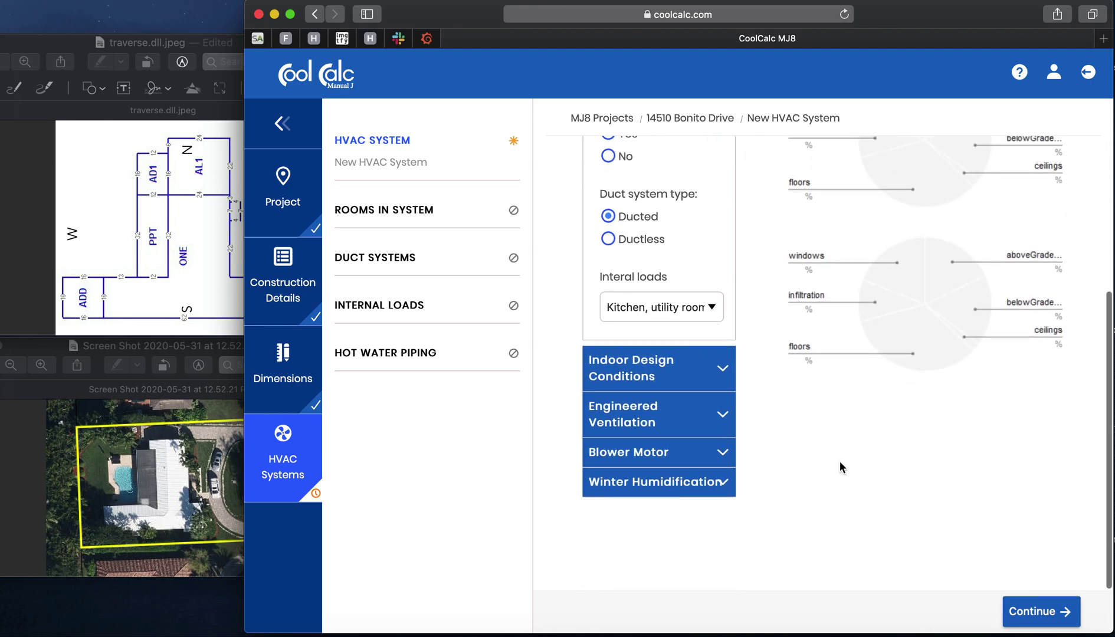
click(1030, 612)
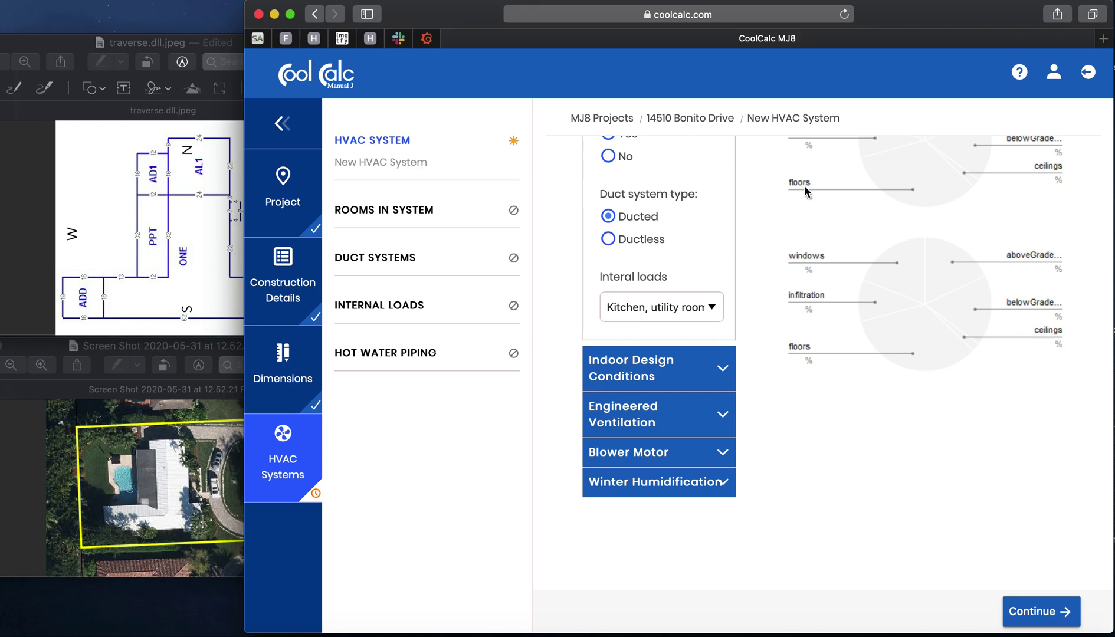
Save a duct system located above conditioned space, then return to the HVAC system's load results
scroll(774, 233, down, 1)
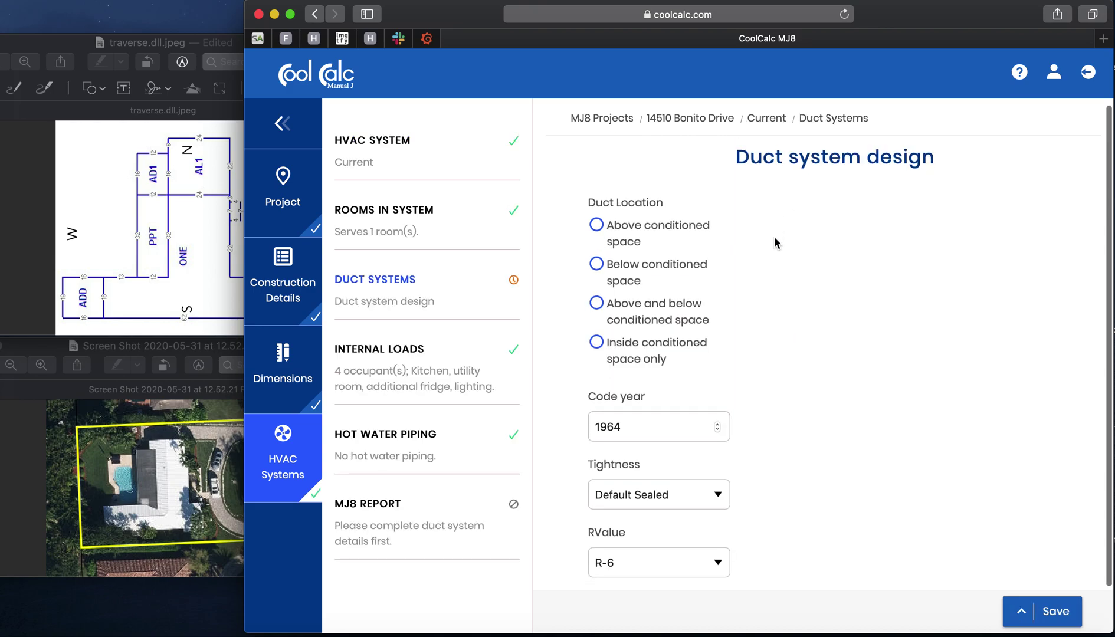
click(596, 225)
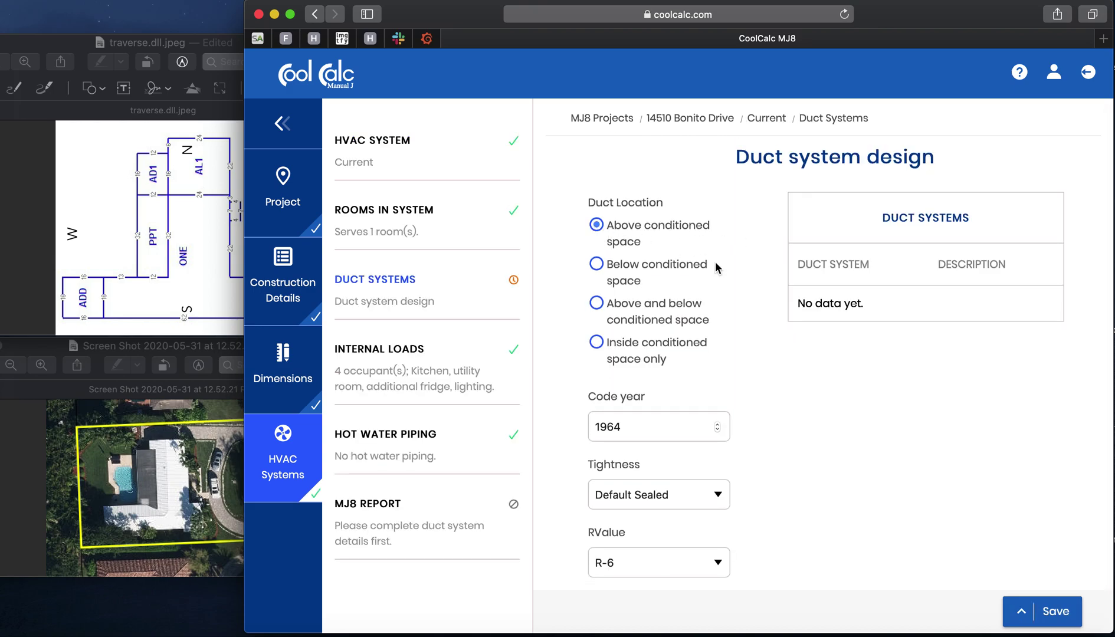
scroll(716, 261, down, 1)
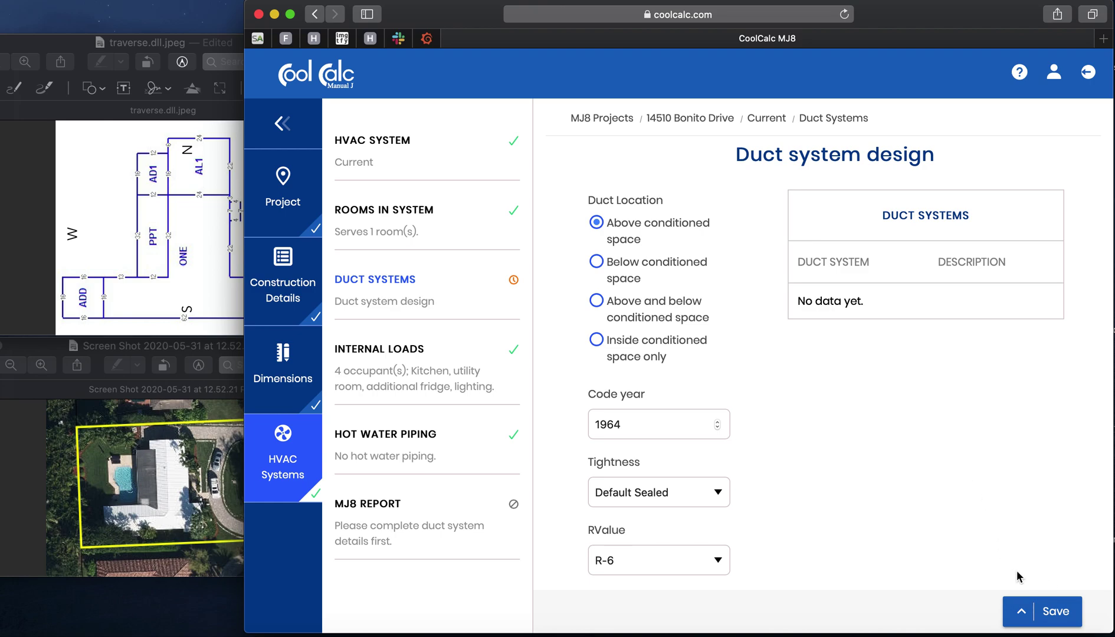
click(1056, 611)
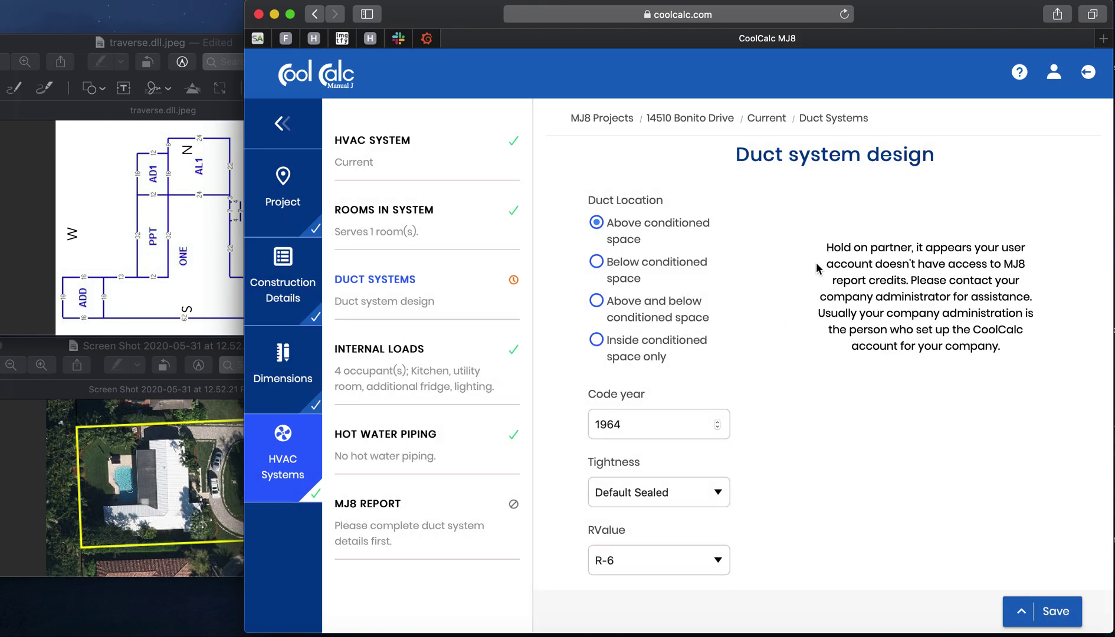
click(399, 152)
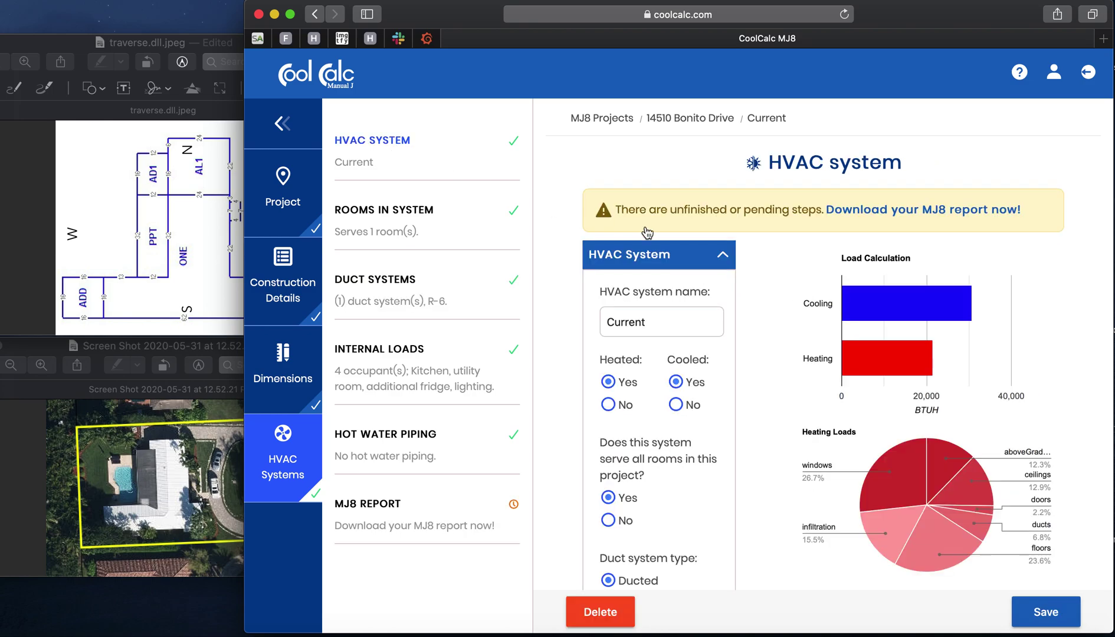
scroll(689, 265, down, 2)
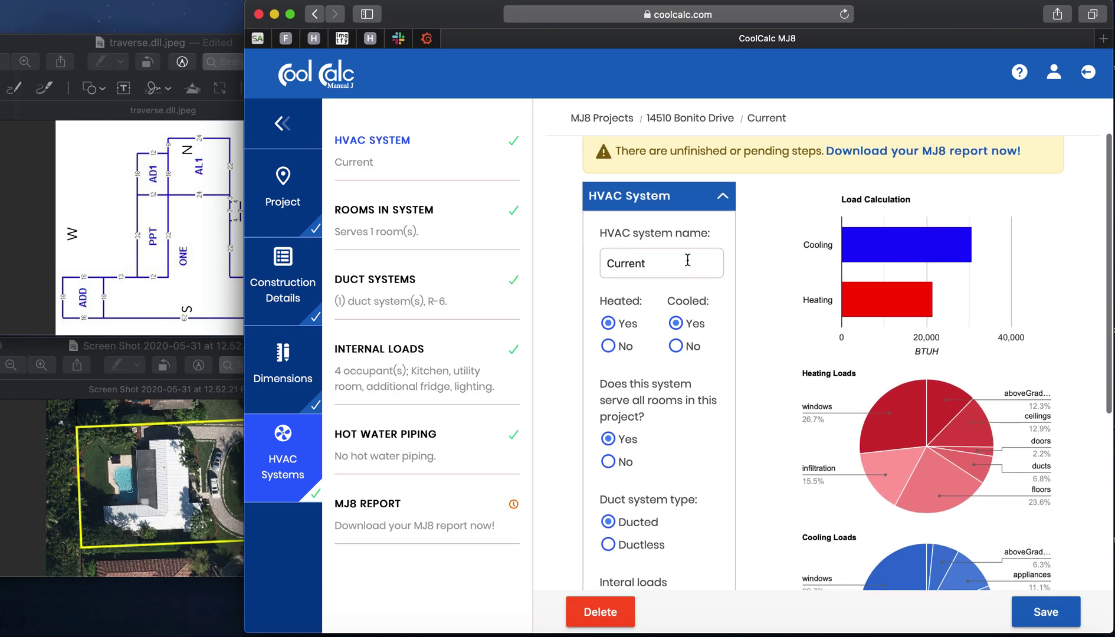
scroll(687, 260, down, 1)
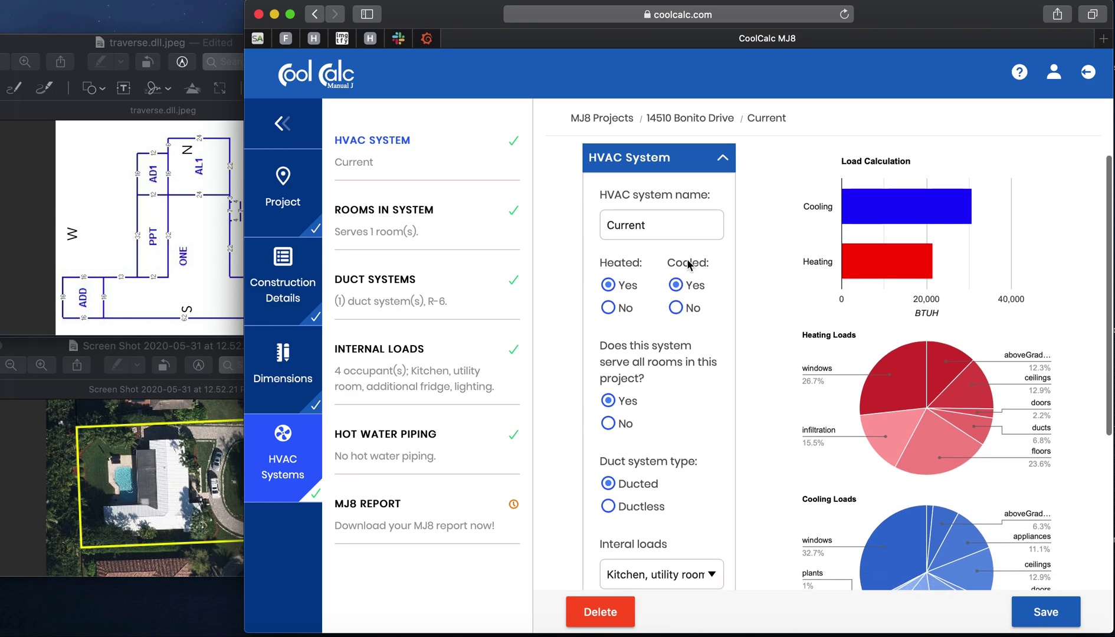
scroll(687, 259, up, 1)
mouse_move(898, 237)
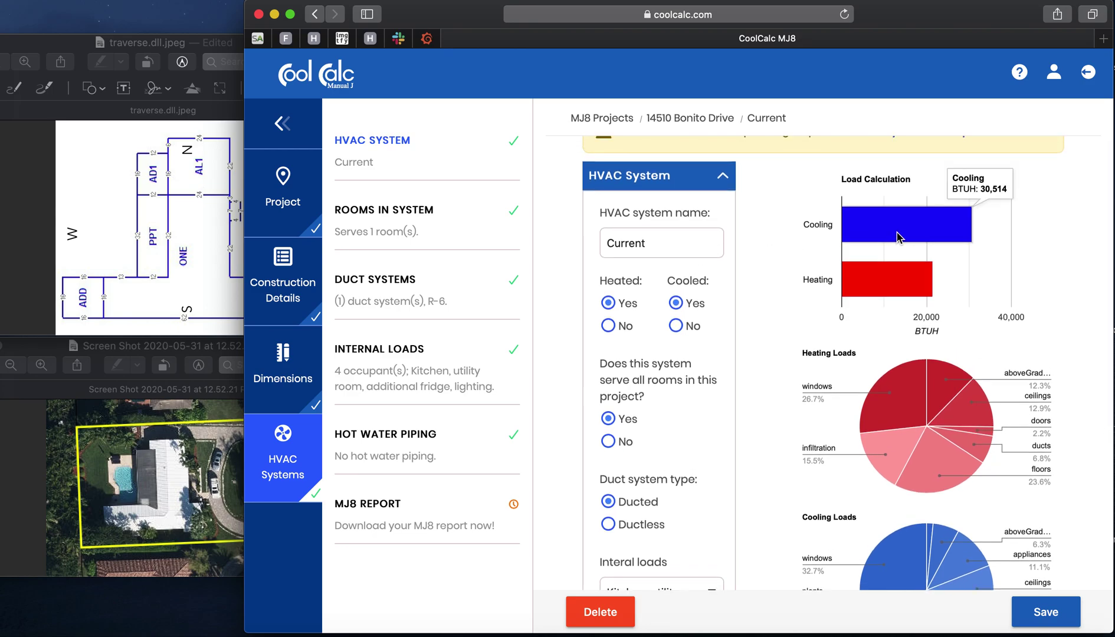
scroll(898, 237, up, 1)
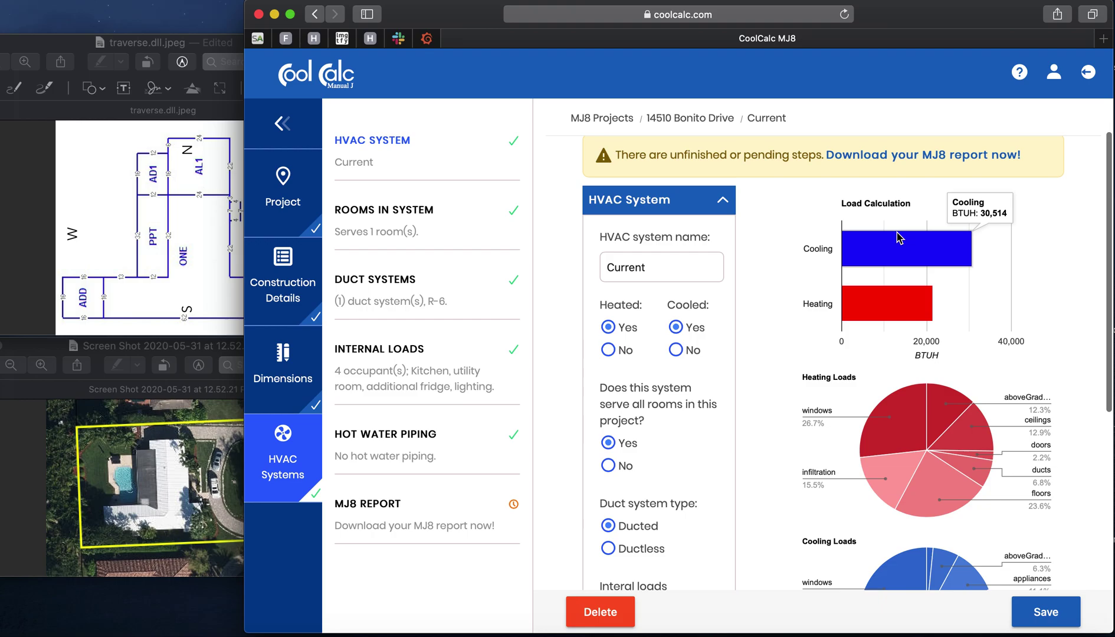
scroll(897, 233, down, 1)
mouse_move(896, 292)
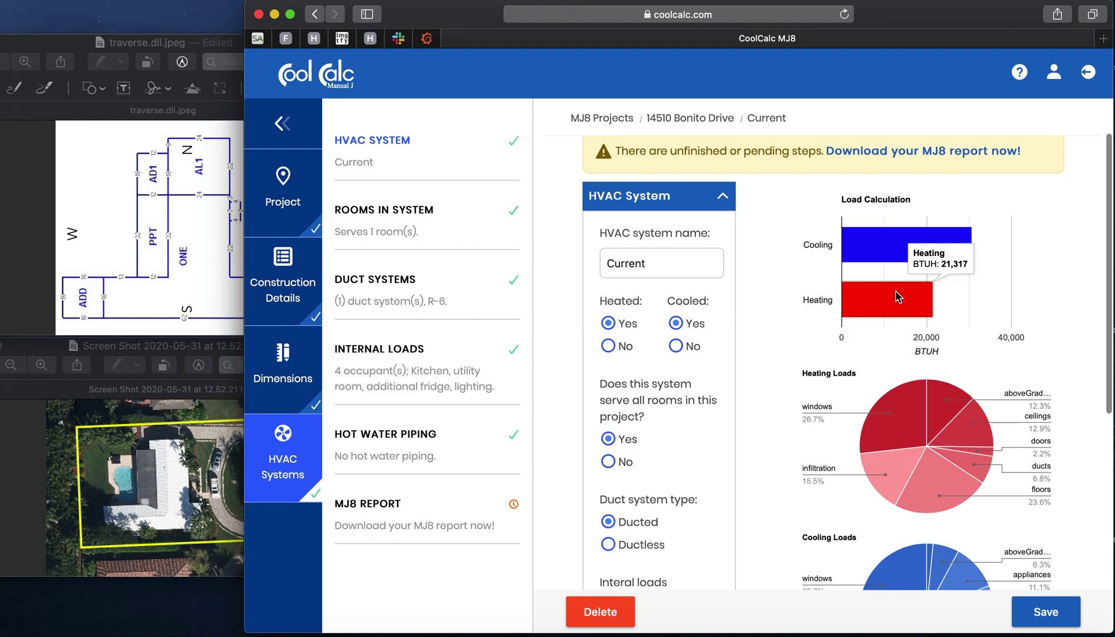
scroll(896, 298, down, 3)
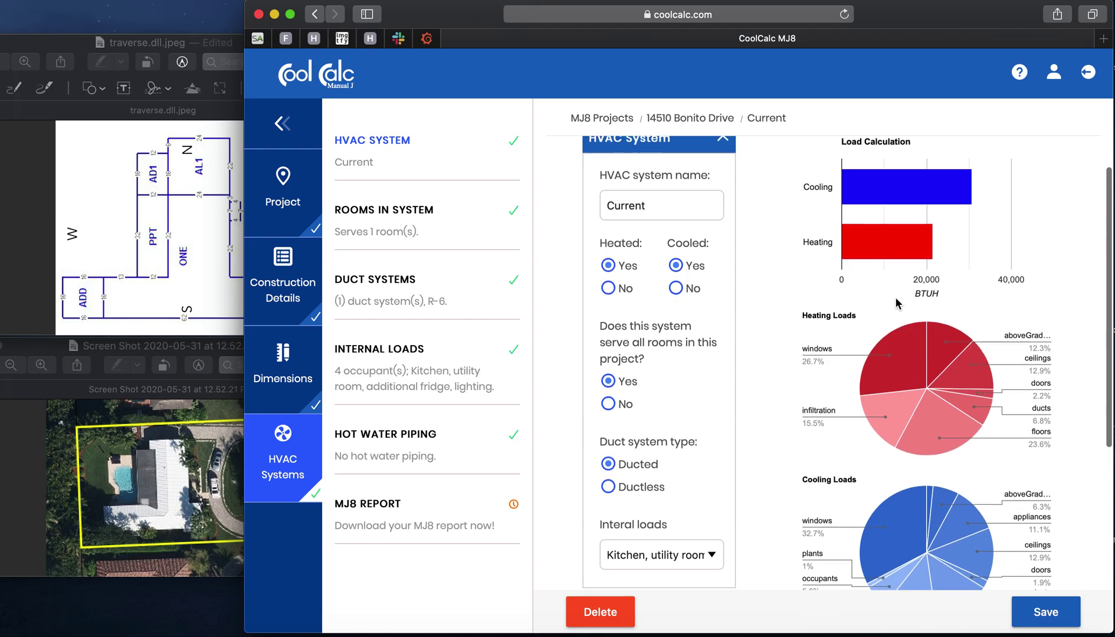
scroll(897, 303, down, 3)
mouse_move(904, 323)
scroll(923, 320, down, 2)
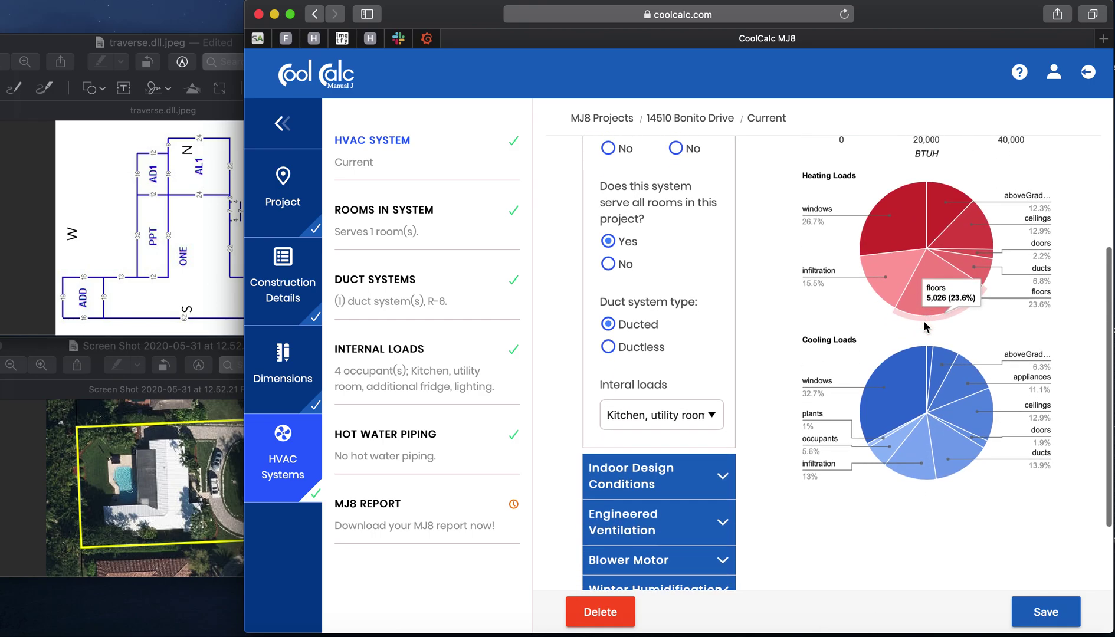
scroll(924, 321, up, 10)
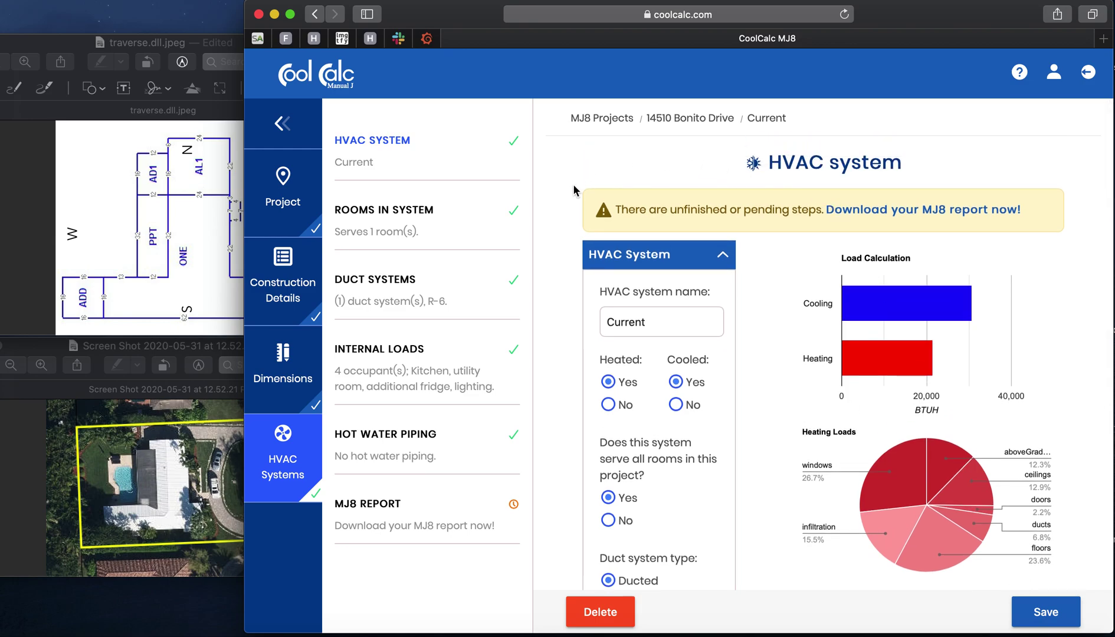
scroll(577, 198, down, 5)
scroll(578, 204, down, 2)
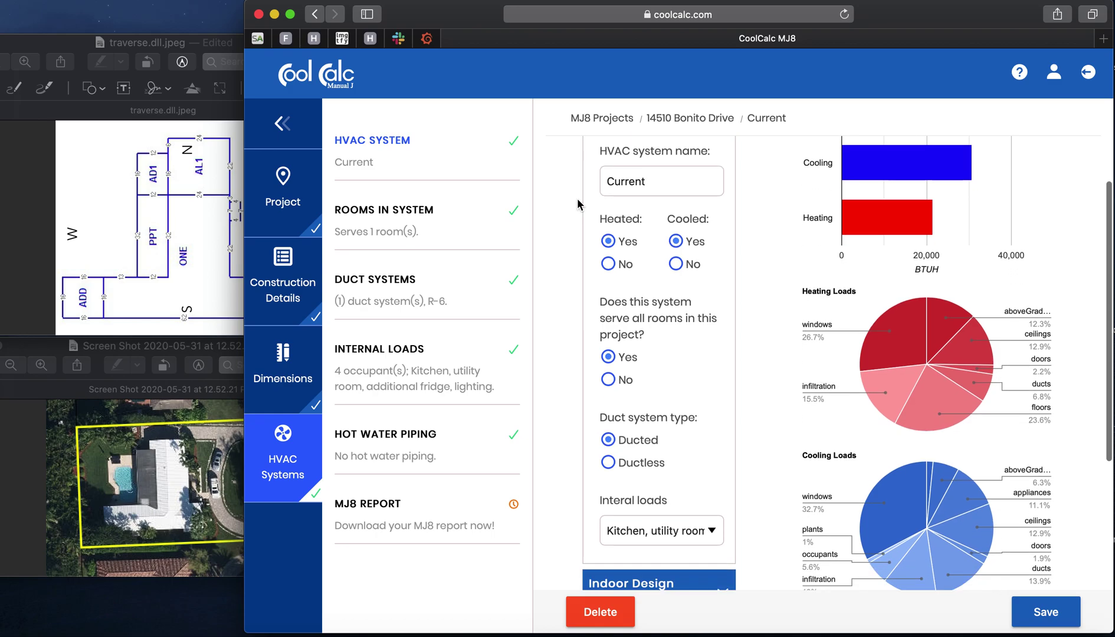